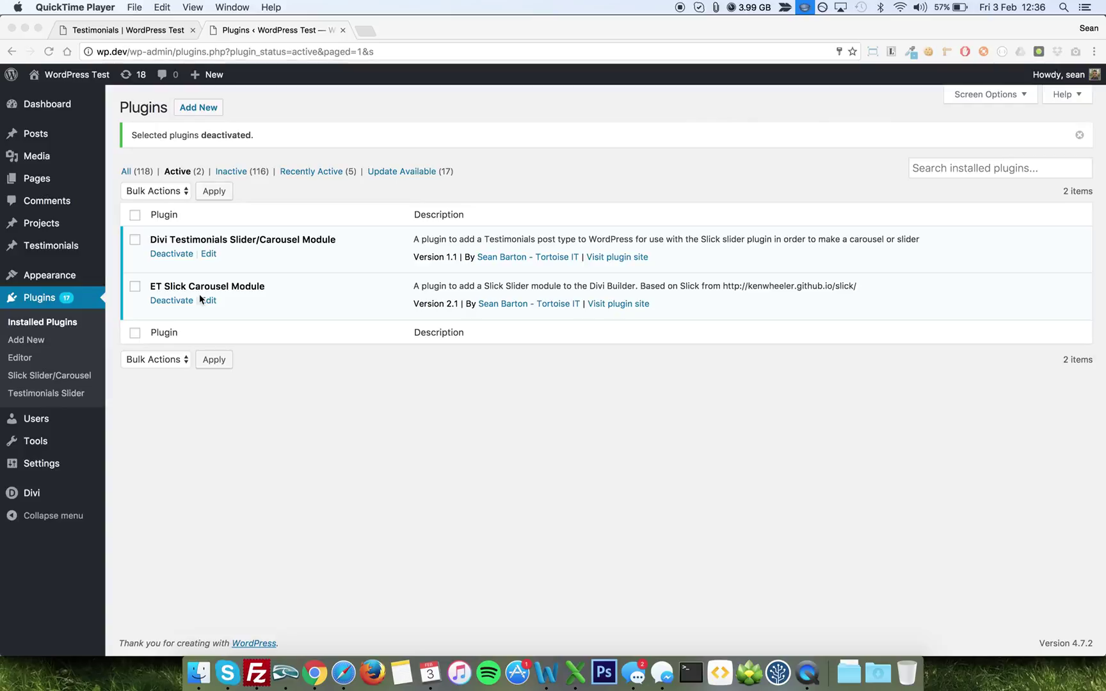
# - View the live Testimonials page, then return to the Plugins list showing the two active carousel modules
pyautogui.click(138, 31)
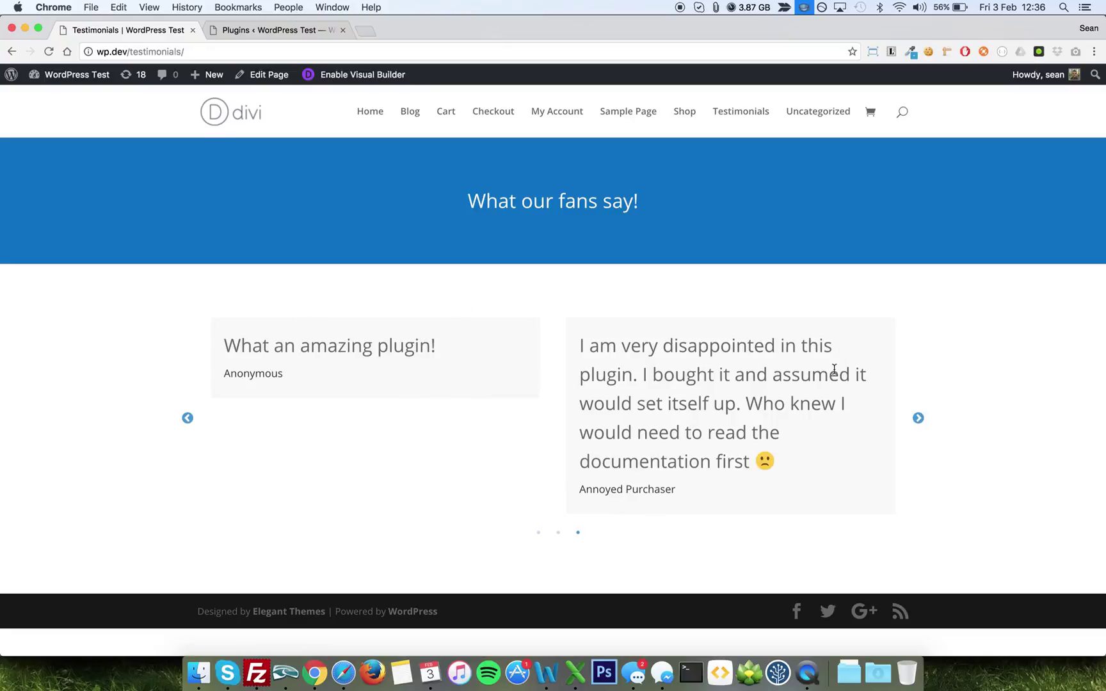
pyautogui.click(296, 30)
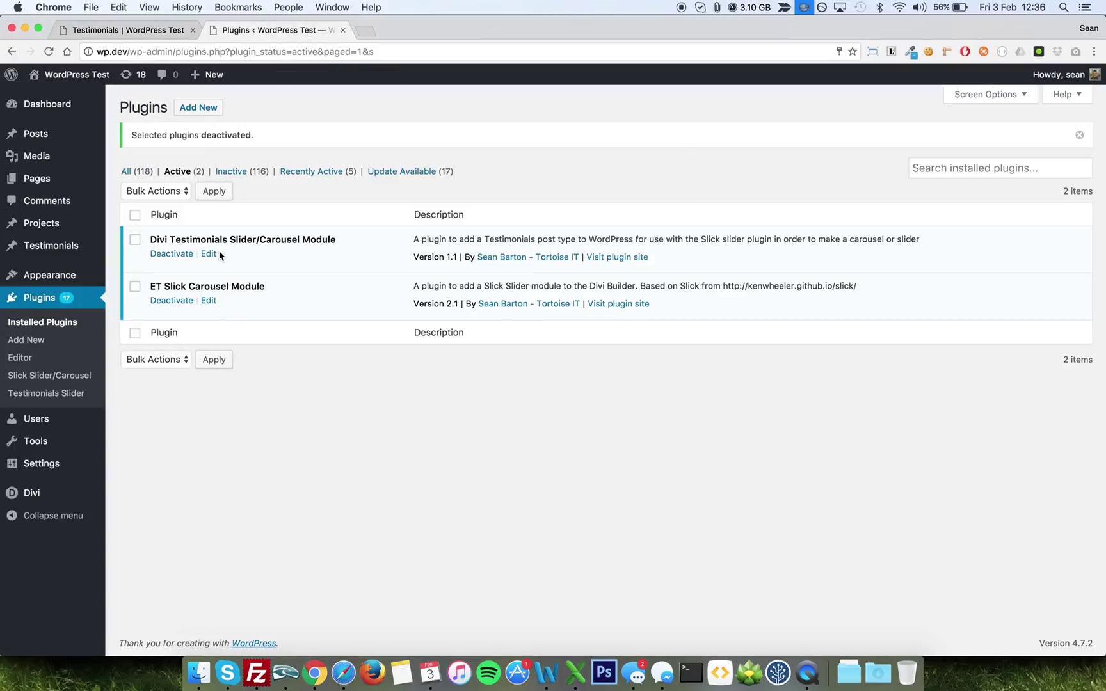
# - Open the Testimonials post list and edit the Annoyed Purchaser testimonial
pyautogui.click(38, 247)
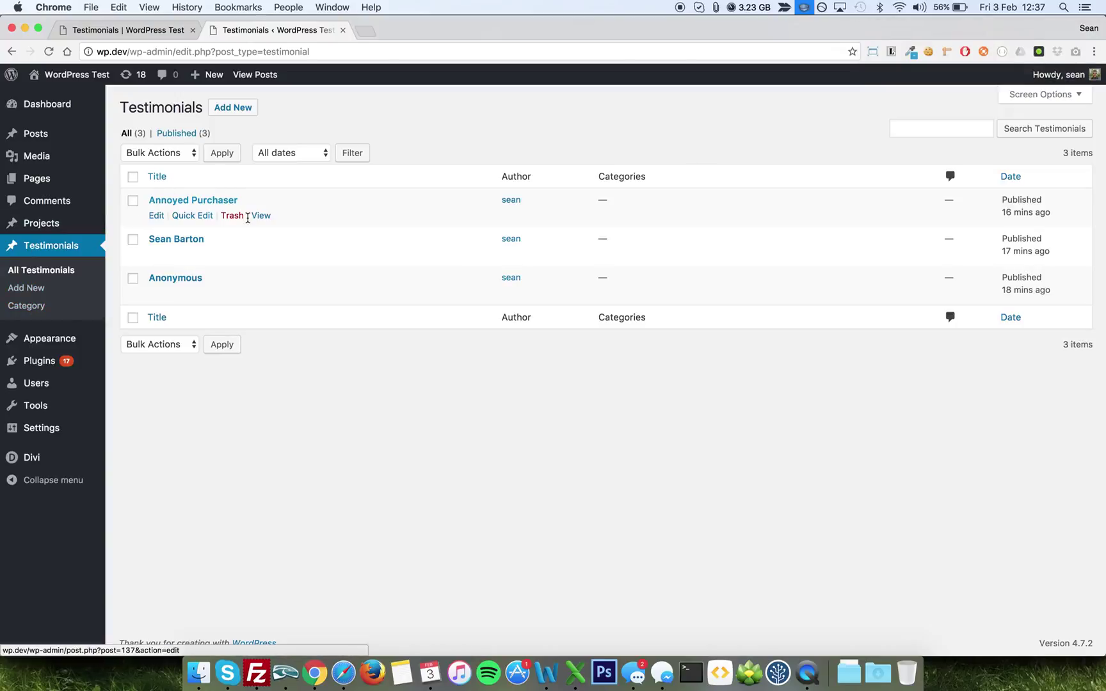
pyautogui.click(210, 202)
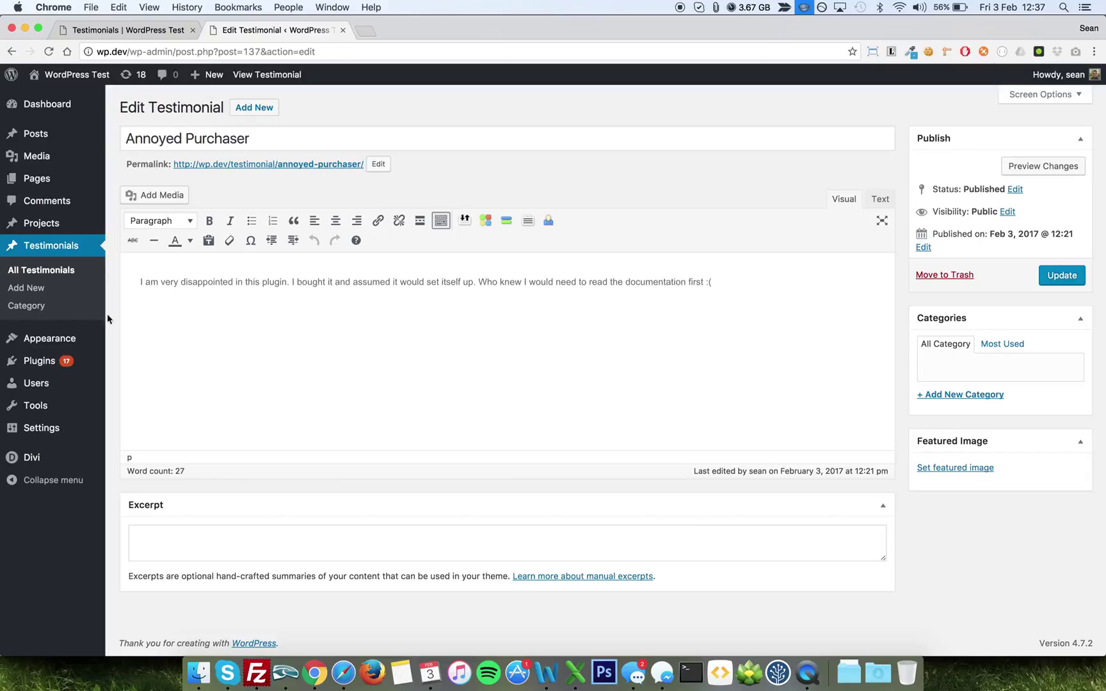
# - Edit the Testimonials page in Divi Builder and browse the Insert Module list without adding anything
pyautogui.click(37, 180)
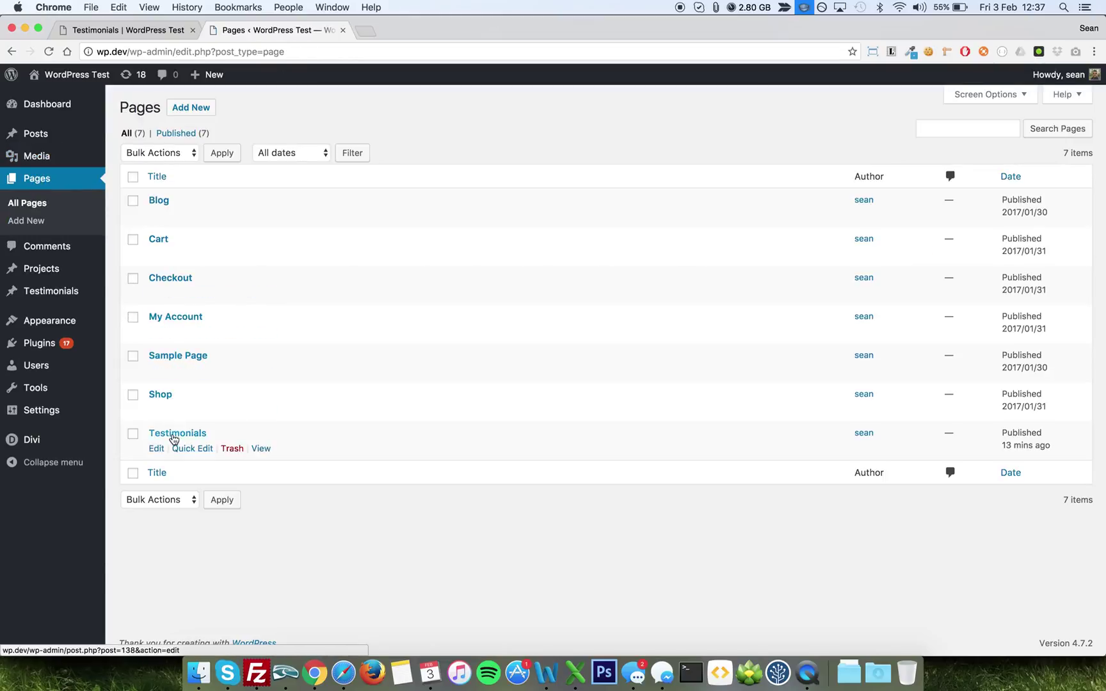
pyautogui.click(173, 438)
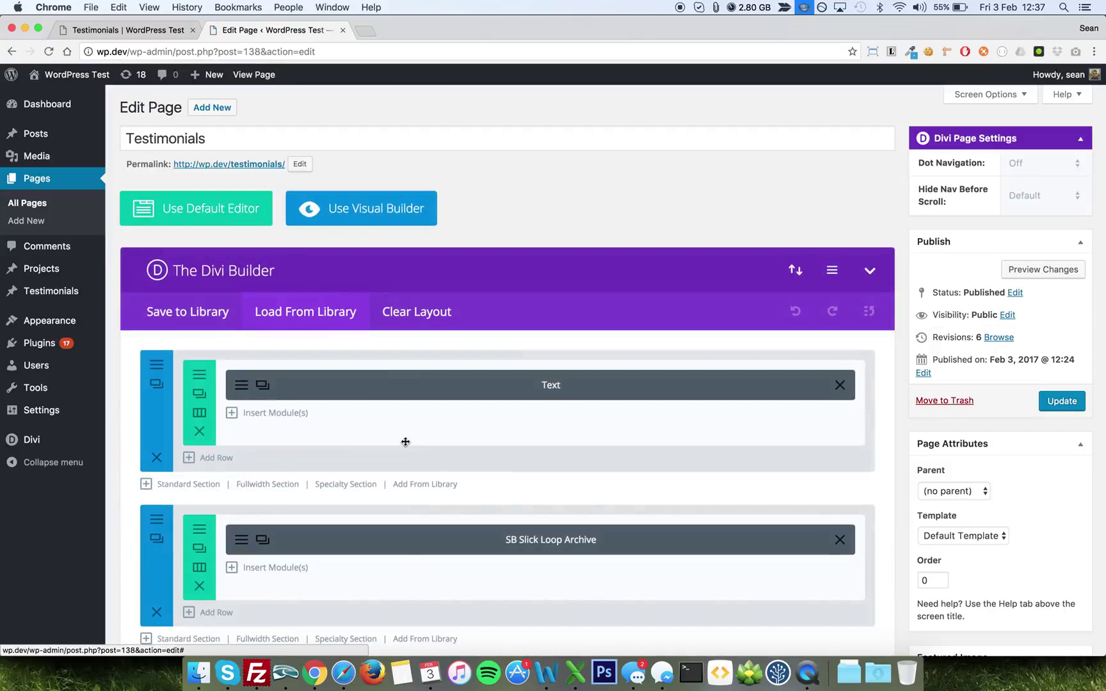
pyautogui.click(258, 568)
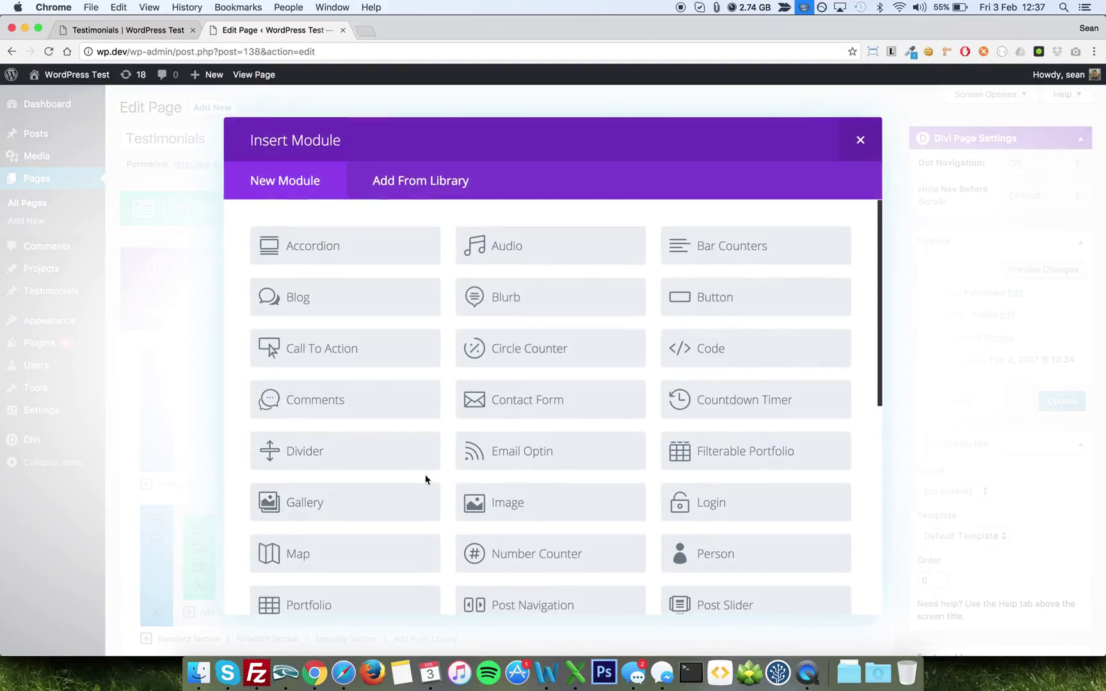
pyautogui.scroll(-5, 427, 410)
pyautogui.scroll(-1, 431, 410)
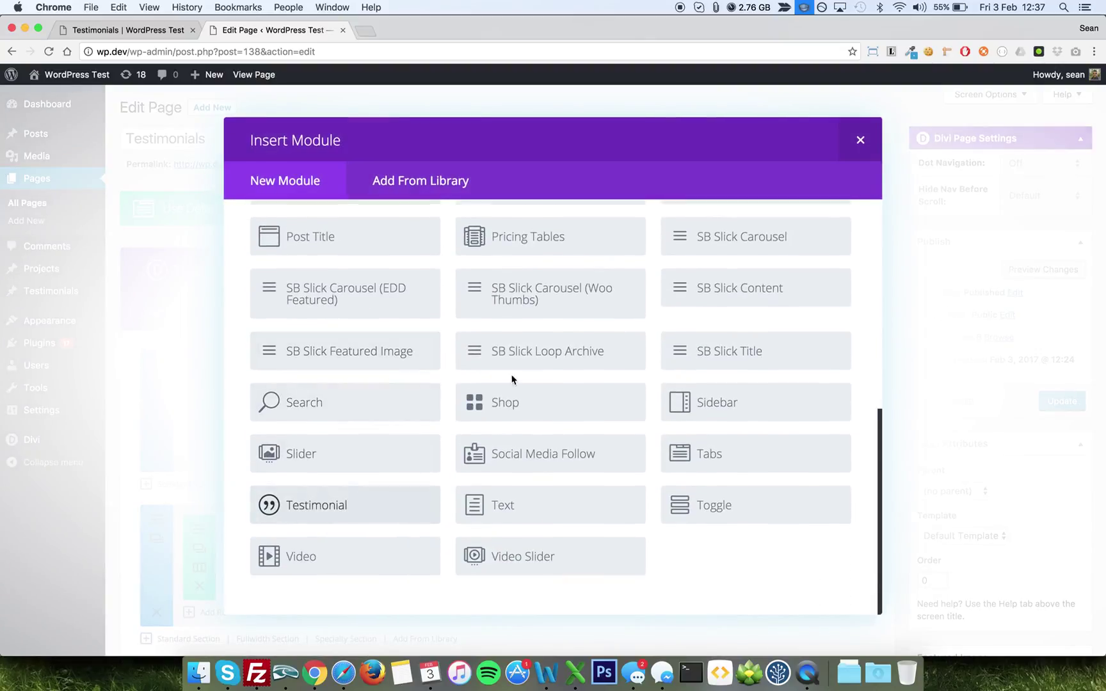
pyautogui.click(860, 140)
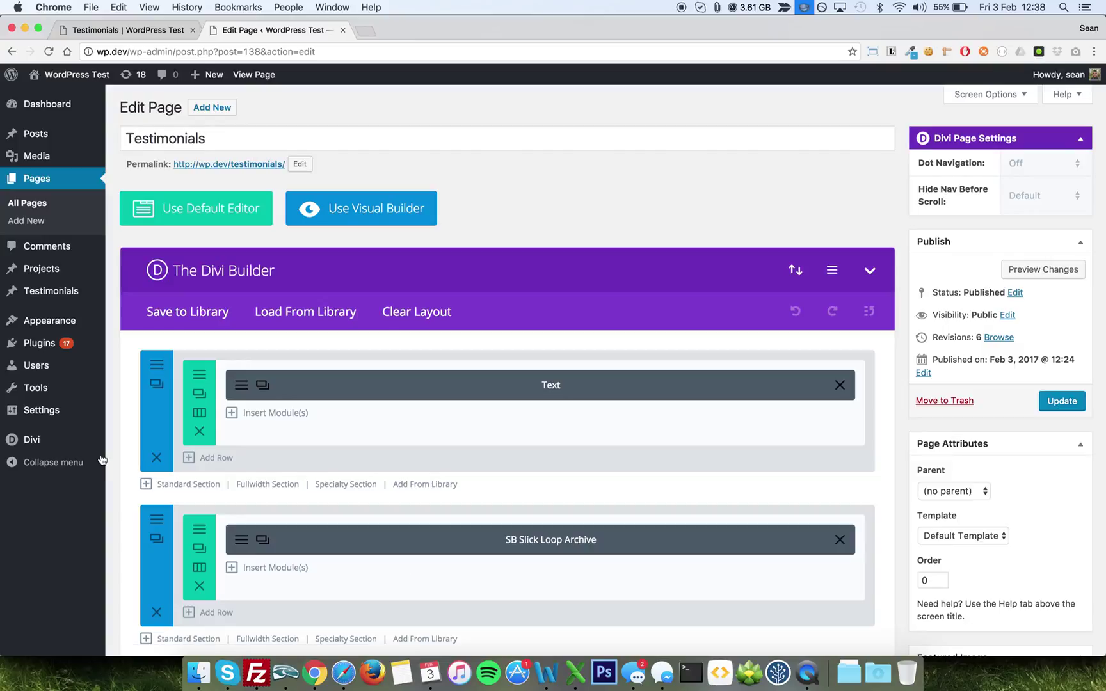
pyautogui.moveTo(62, 288)
pyautogui.scroll(-2, 407, 518)
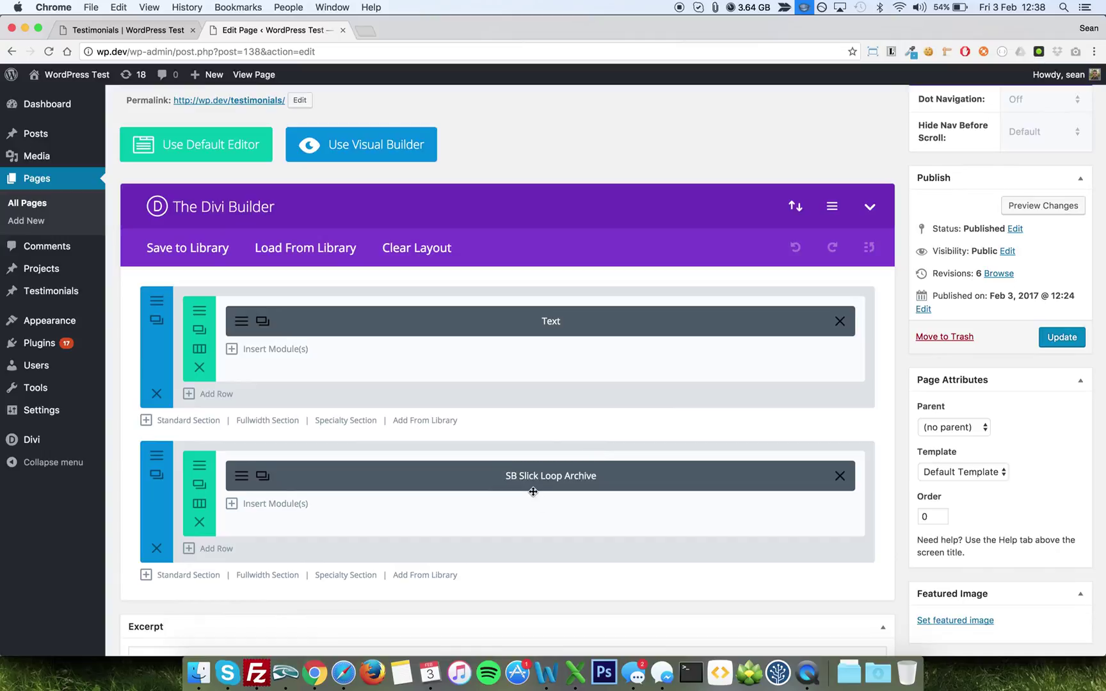
pyautogui.click(241, 477)
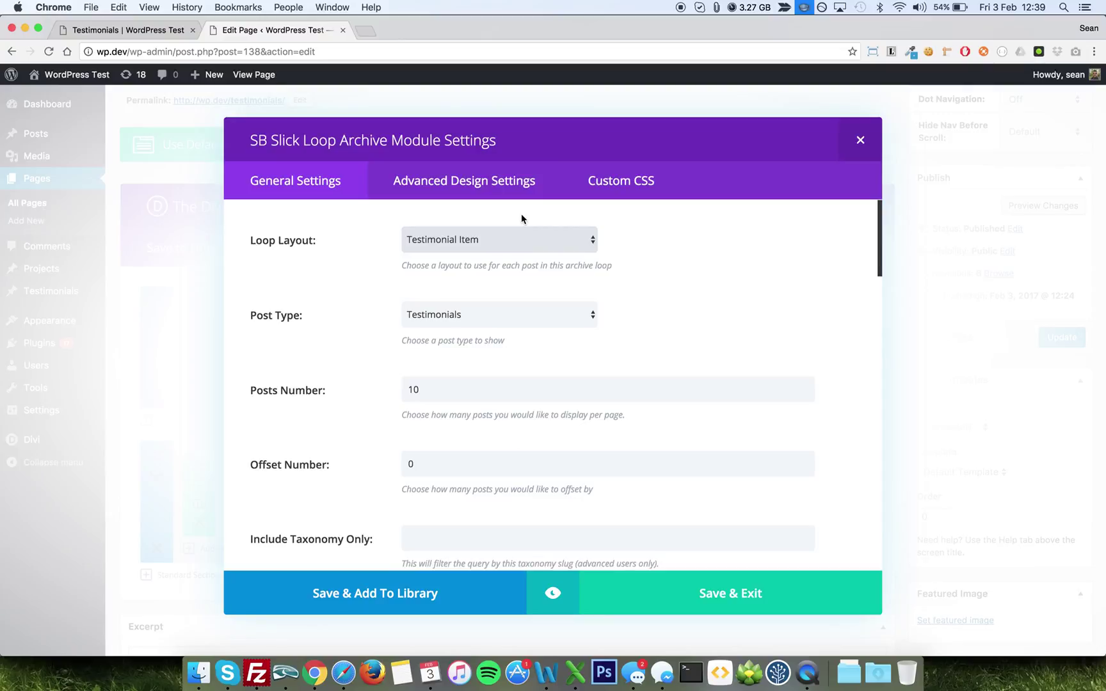
pyautogui.click(128, 30)
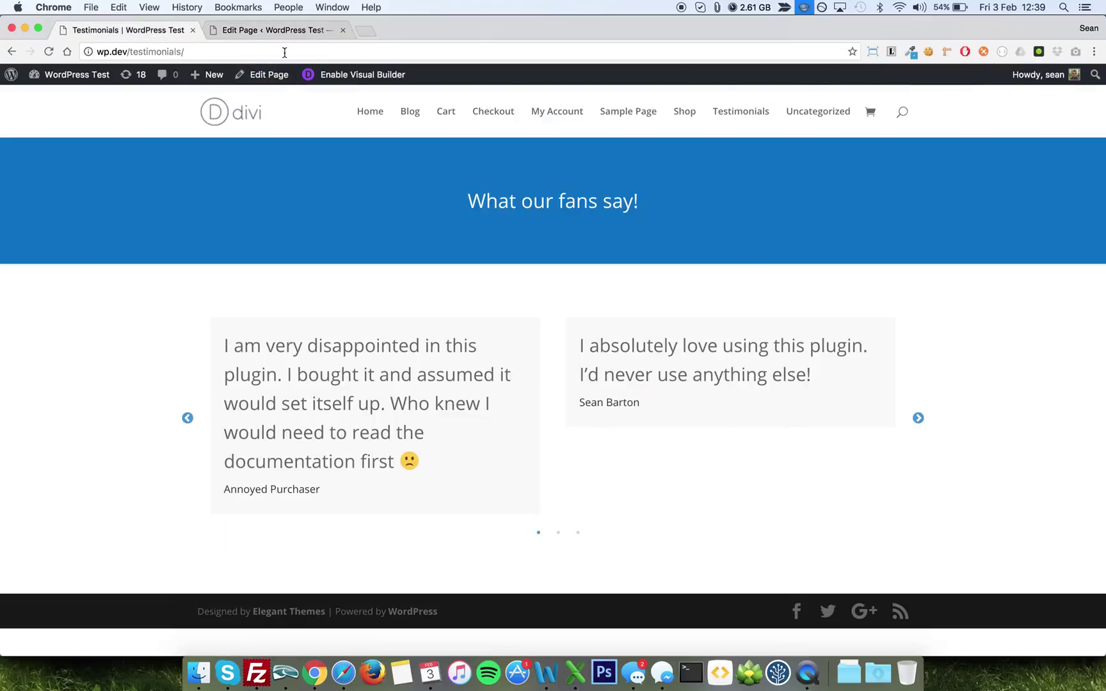
pyautogui.click(262, 30)
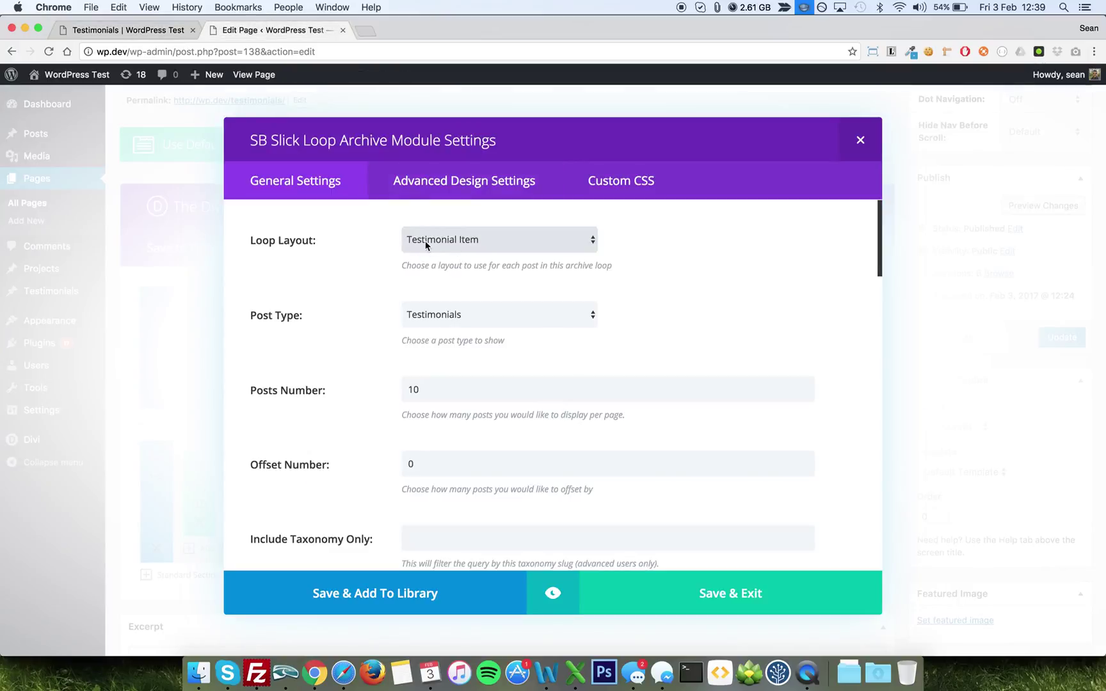
pyautogui.click(860, 141)
# - Go to the Divi Library and open the Testimonial Item layout for editing
pyautogui.moveTo(58, 451)
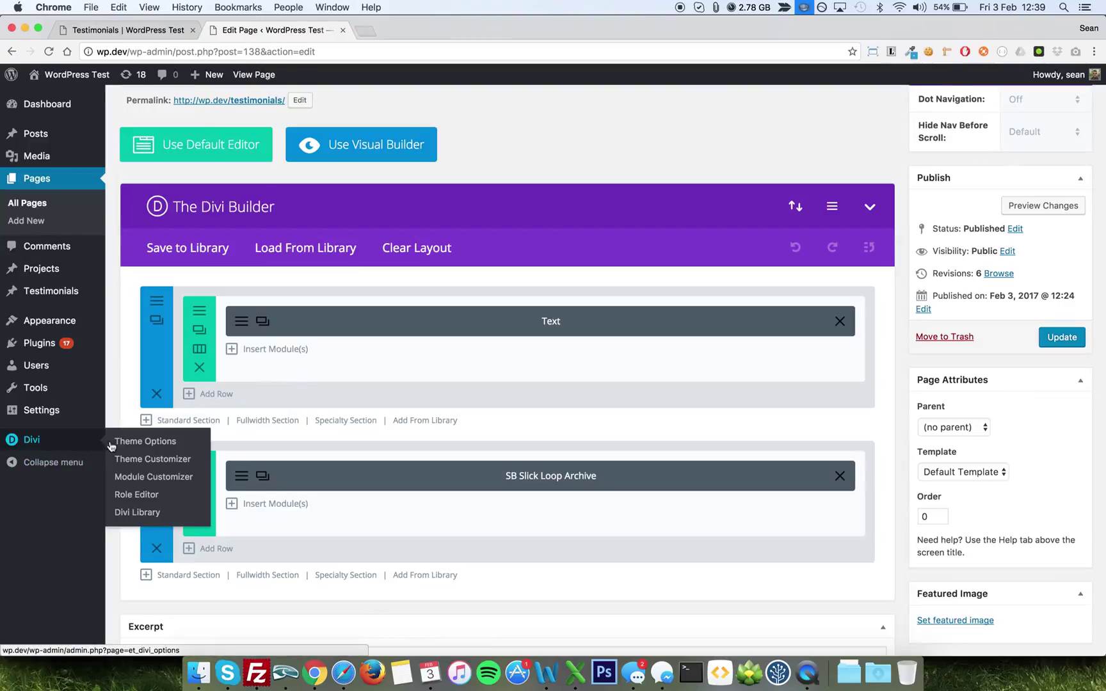
pyautogui.click(121, 516)
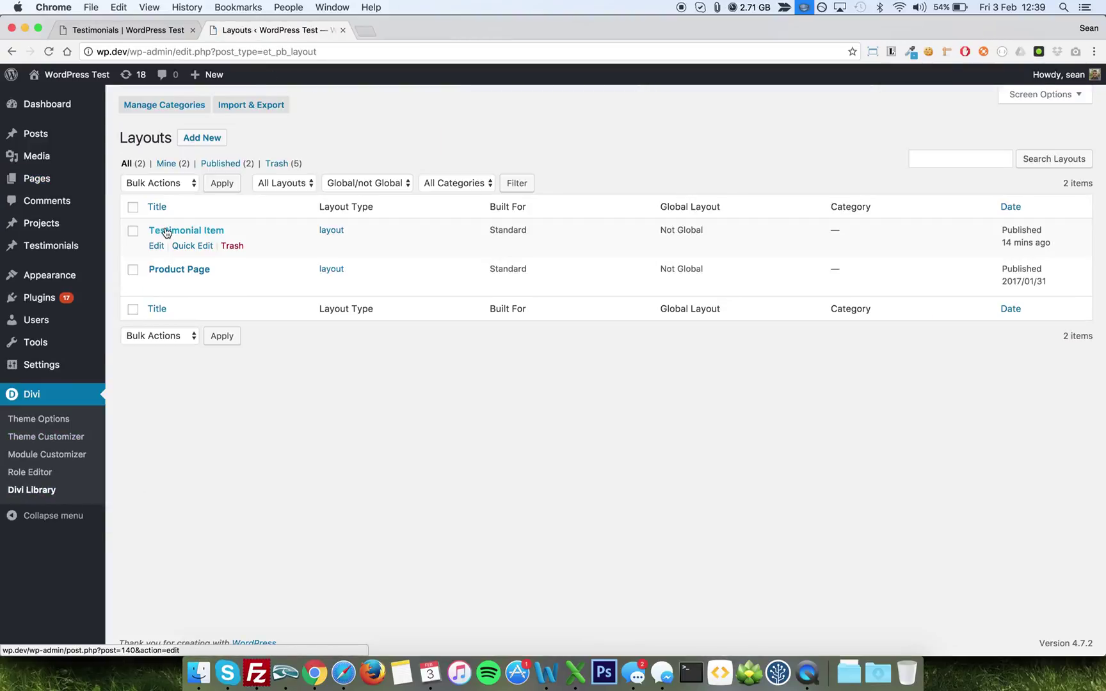
pyautogui.click(166, 231)
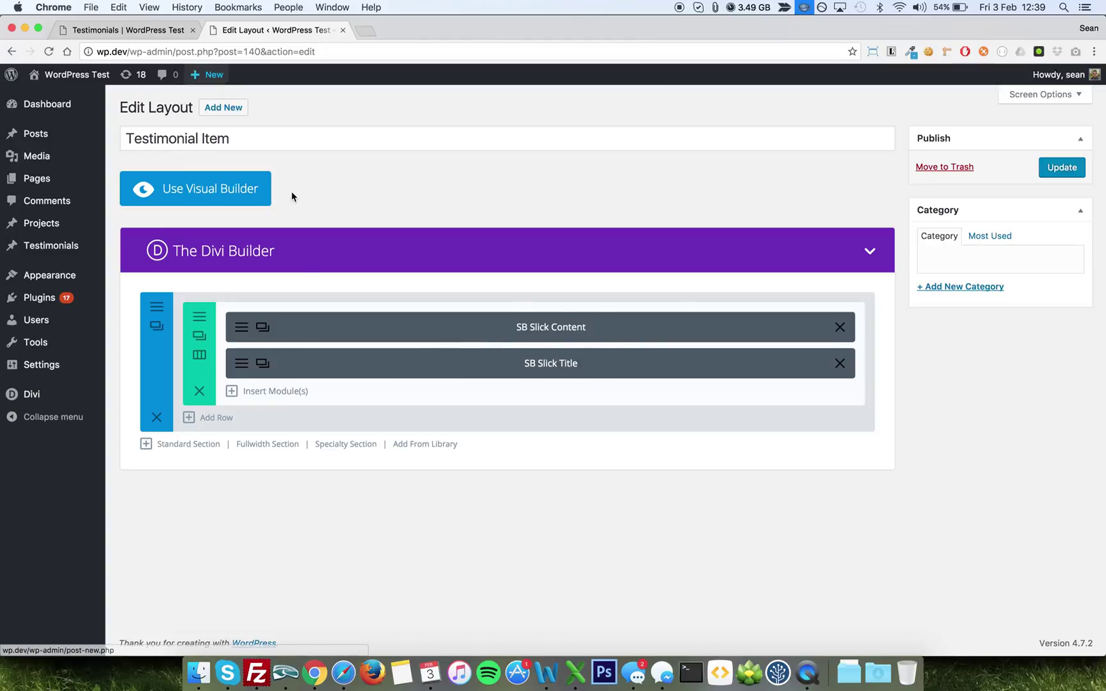
pyautogui.click(242, 371)
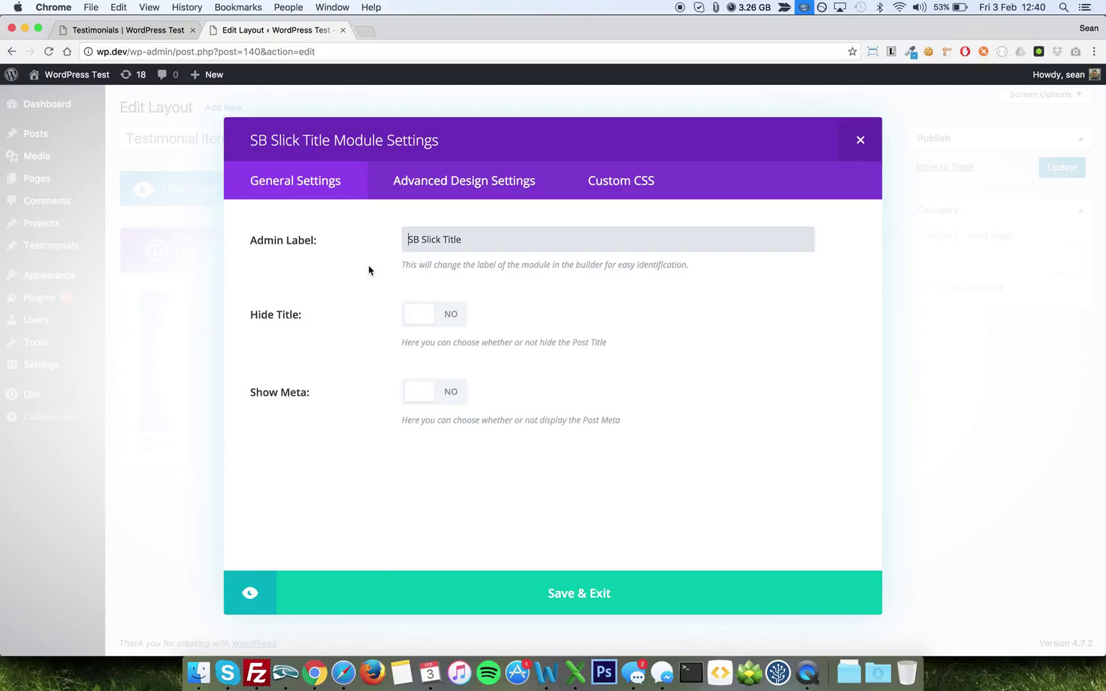
pyautogui.click(144, 30)
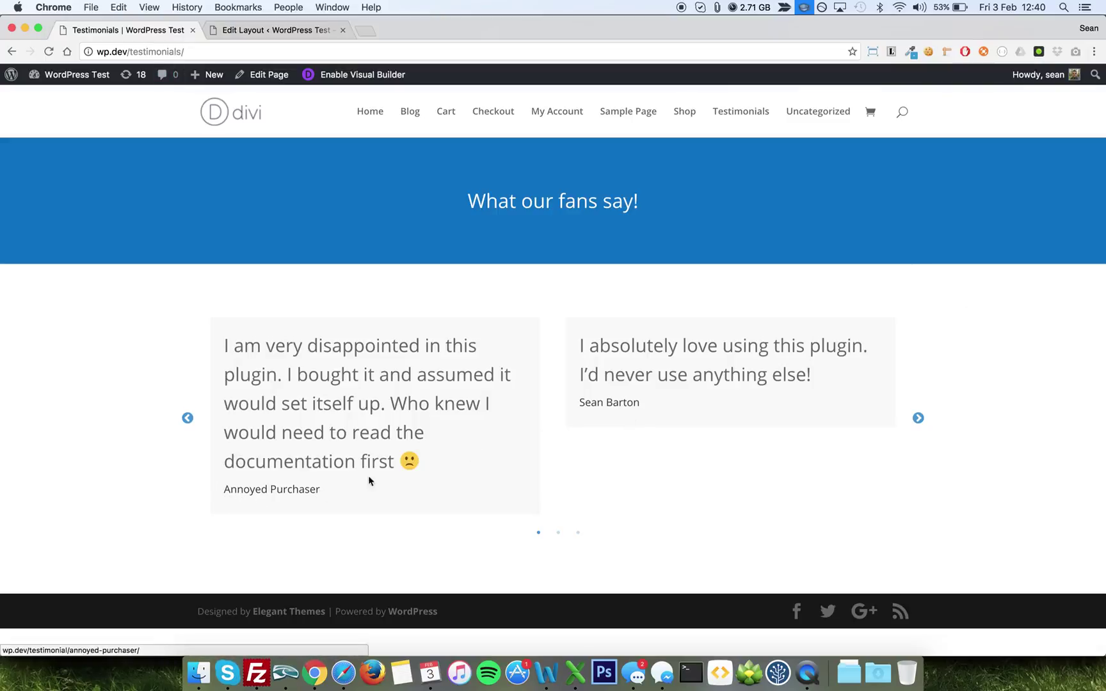
pyautogui.click(249, 30)
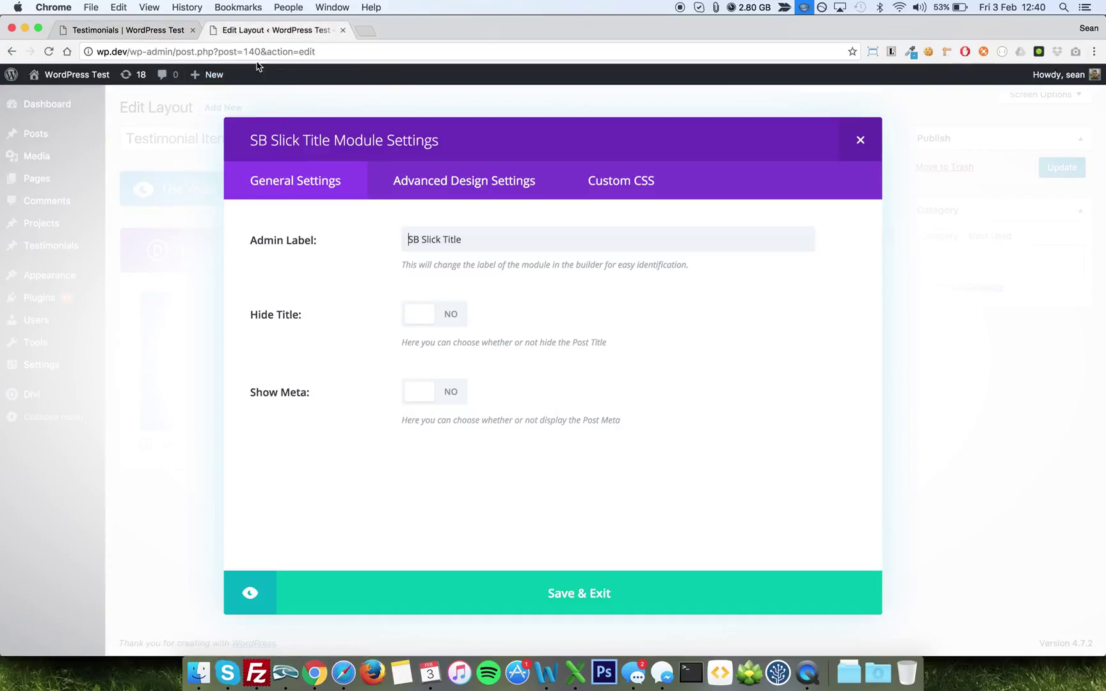
pyautogui.click(423, 187)
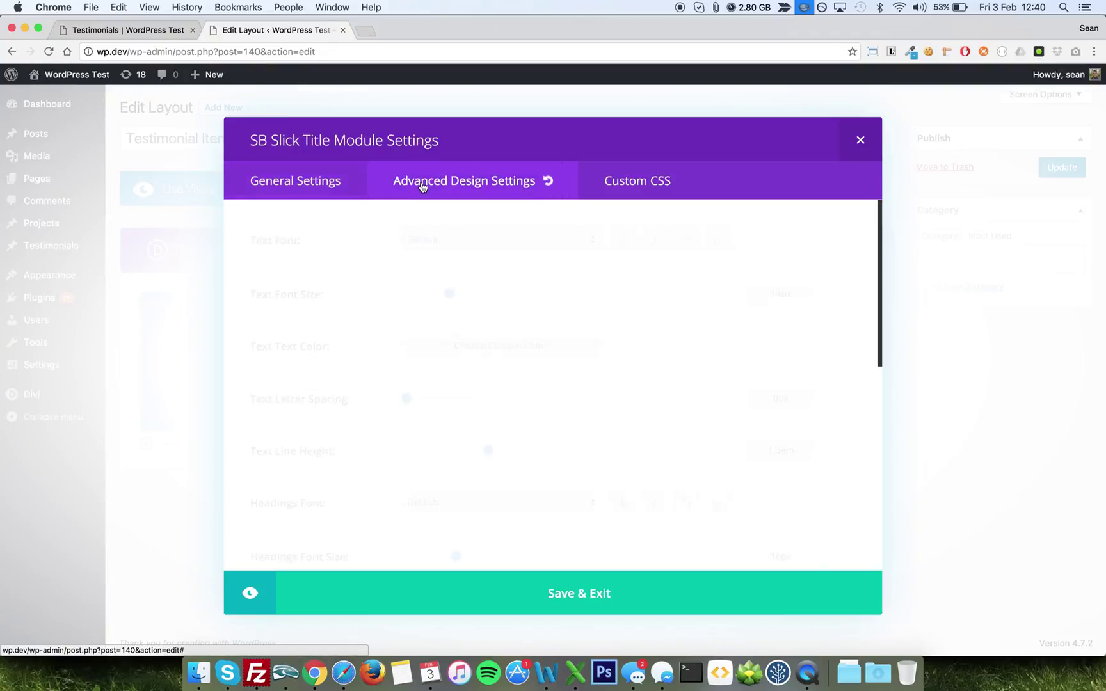
pyautogui.scroll(-3, 329, 490)
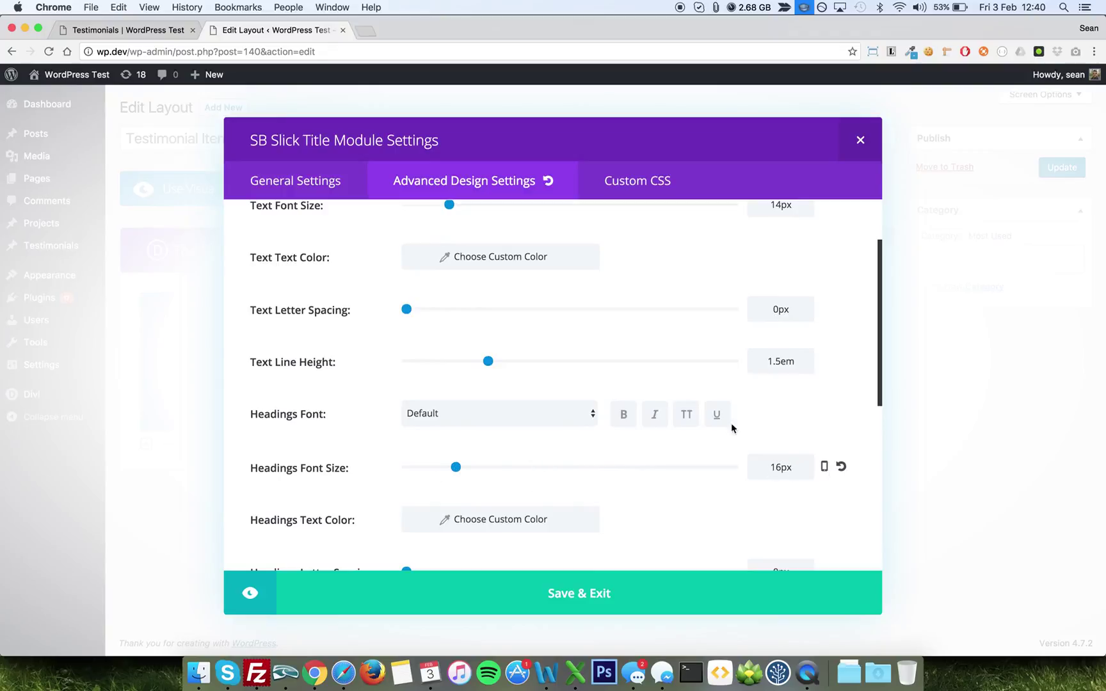
pyautogui.scroll(-5, 485, 334)
pyautogui.scroll(7, 485, 334)
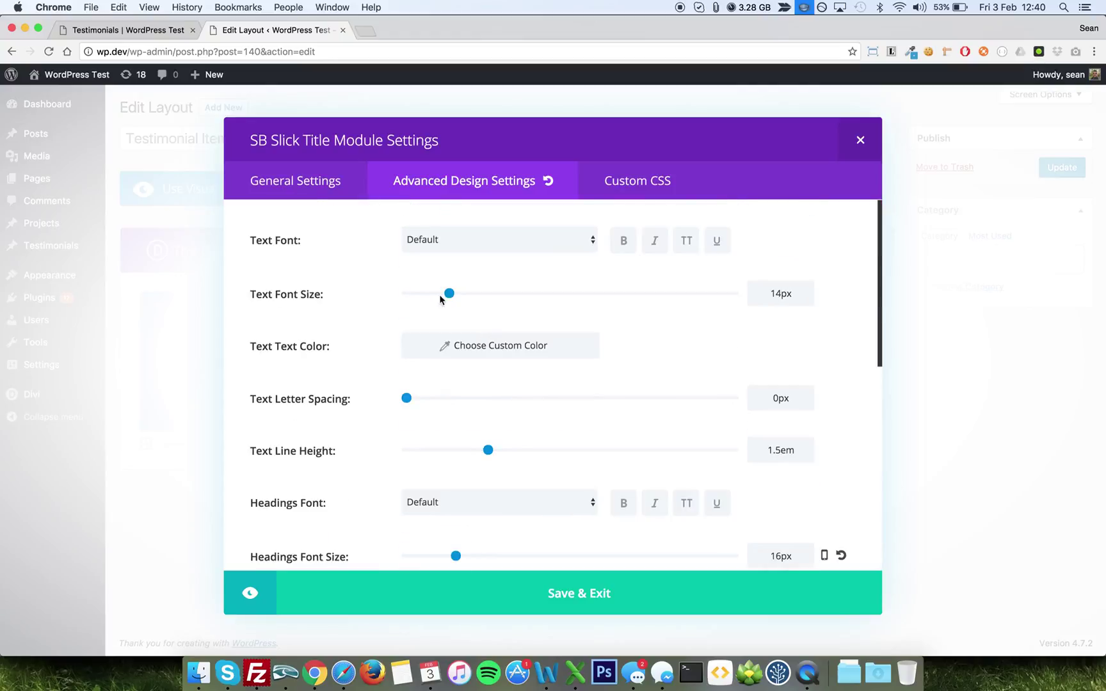
pyautogui.click(290, 186)
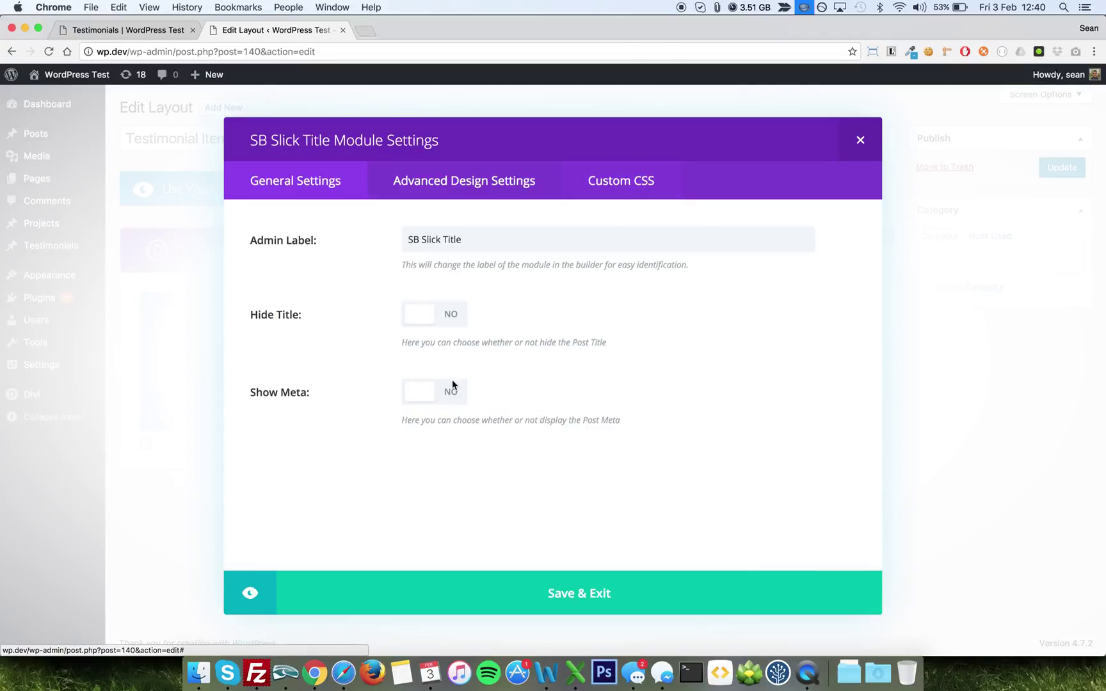
pyautogui.click(432, 398)
pyautogui.scroll(-4, 415, 510)
pyautogui.scroll(4, 415, 518)
pyautogui.click(406, 376)
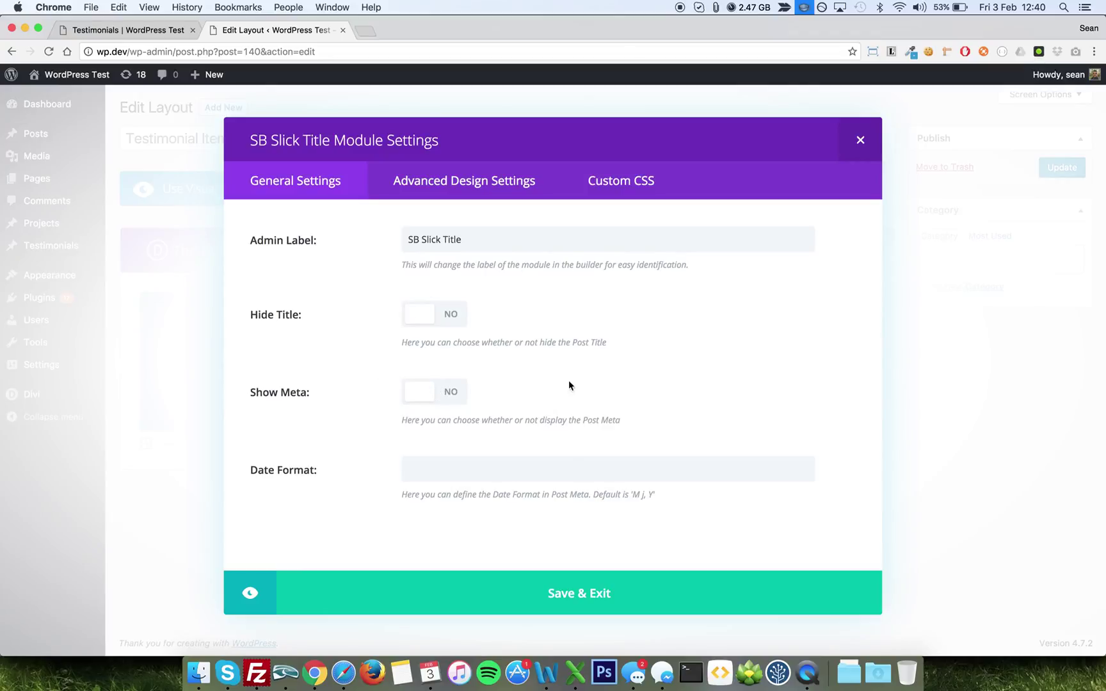
# - Compare SB Slick Content settings (Excerpt Only, Show Read More at No) with the live slider, closing unchanged
pyautogui.click(860, 140)
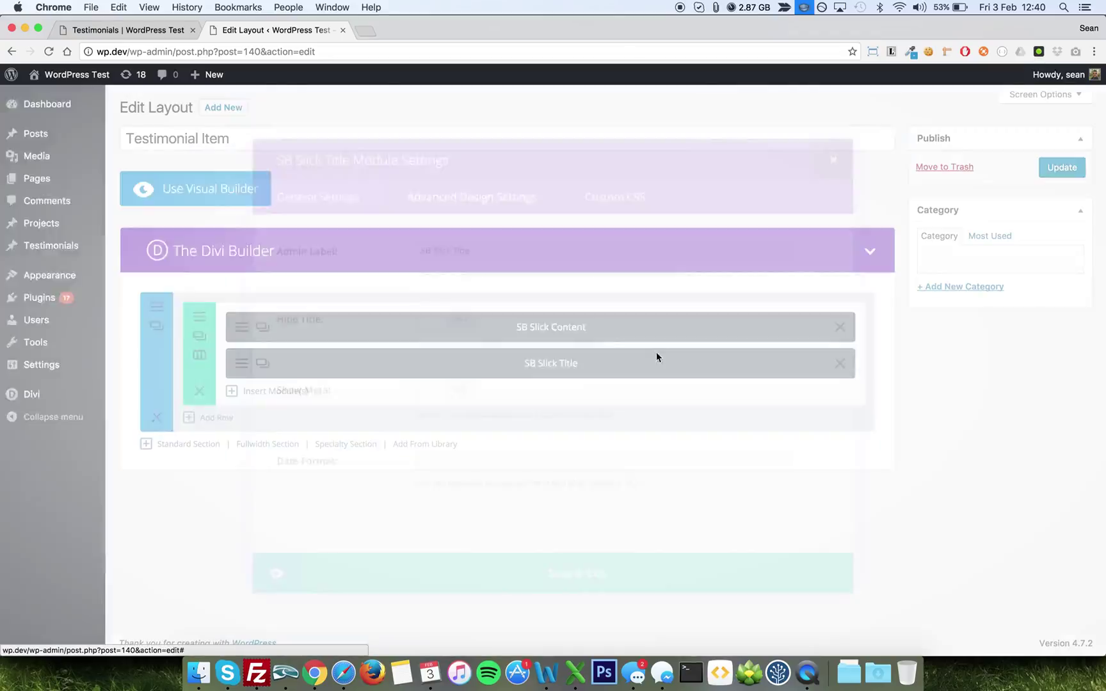
pyautogui.click(241, 329)
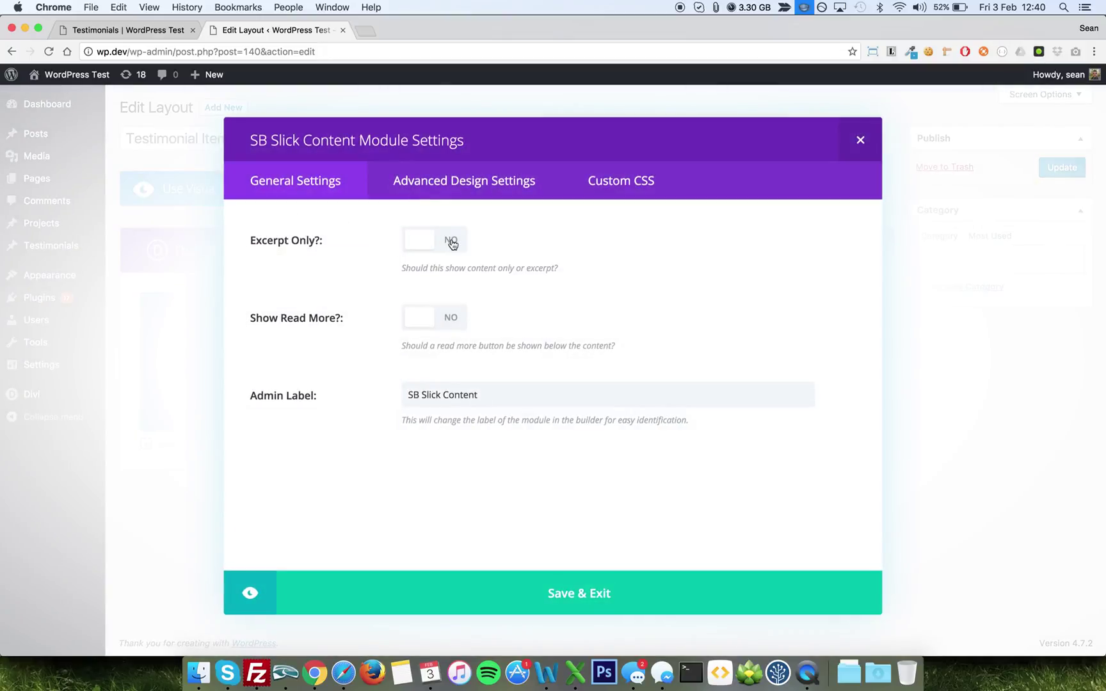
pyautogui.click(170, 33)
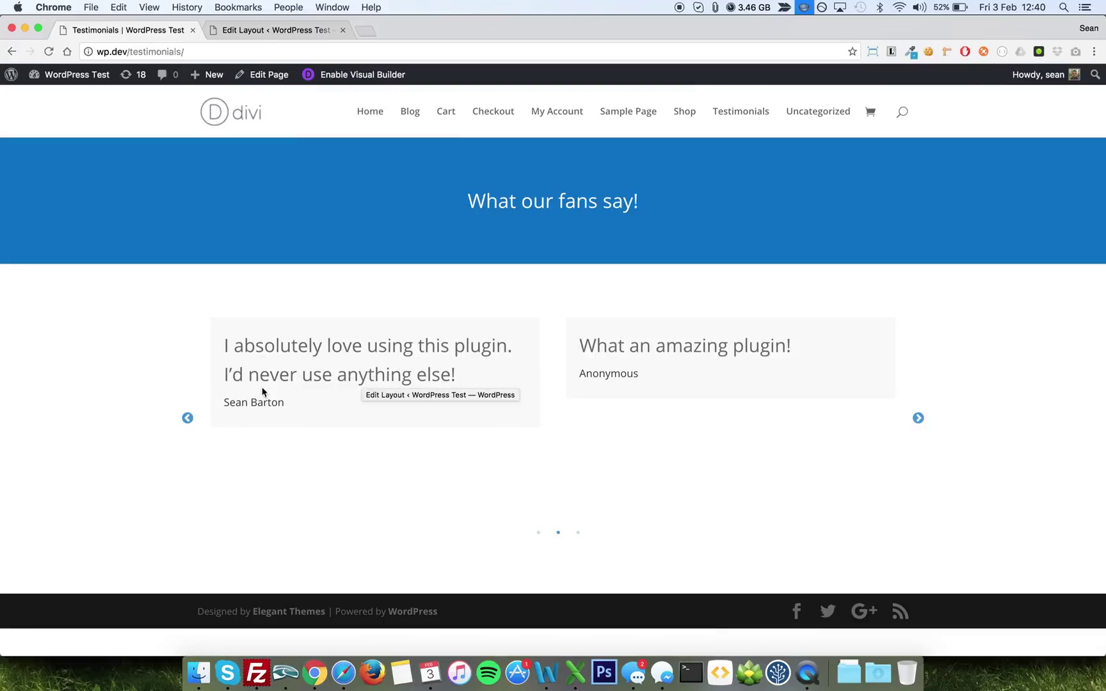
pyautogui.click(247, 31)
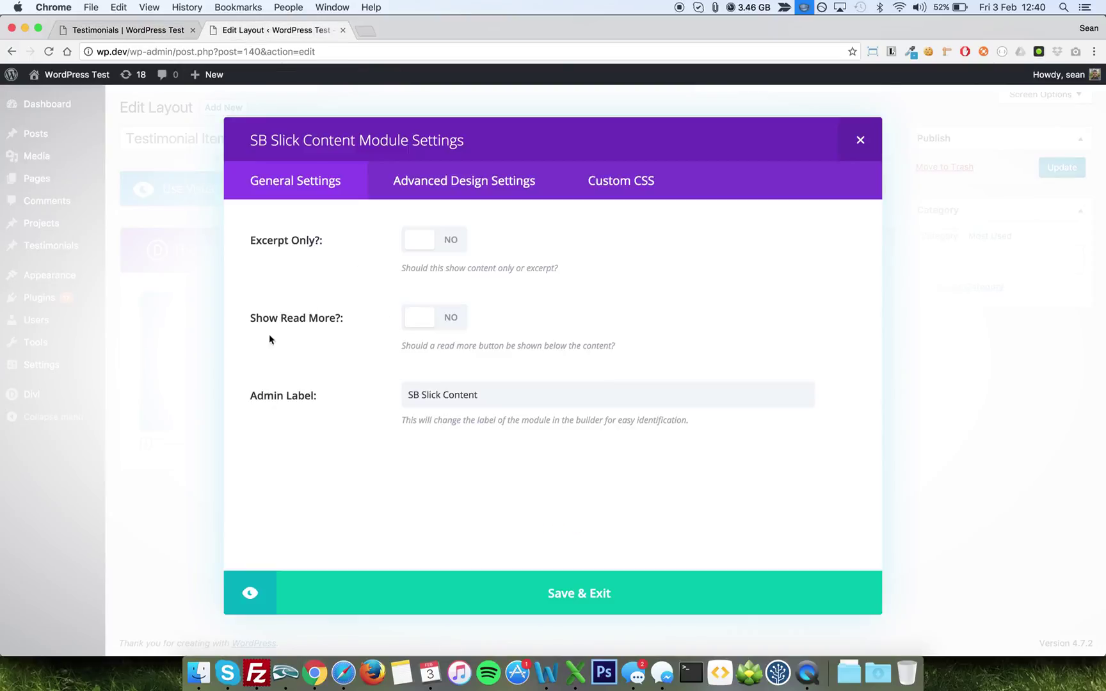
pyautogui.click(122, 30)
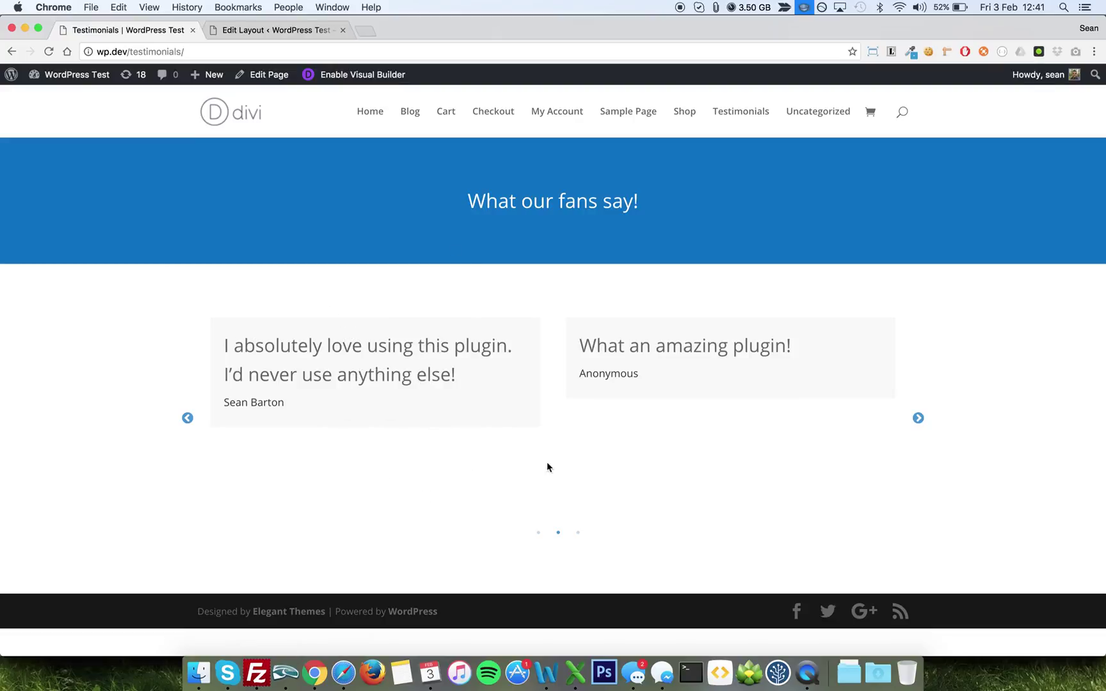
pyautogui.click(238, 30)
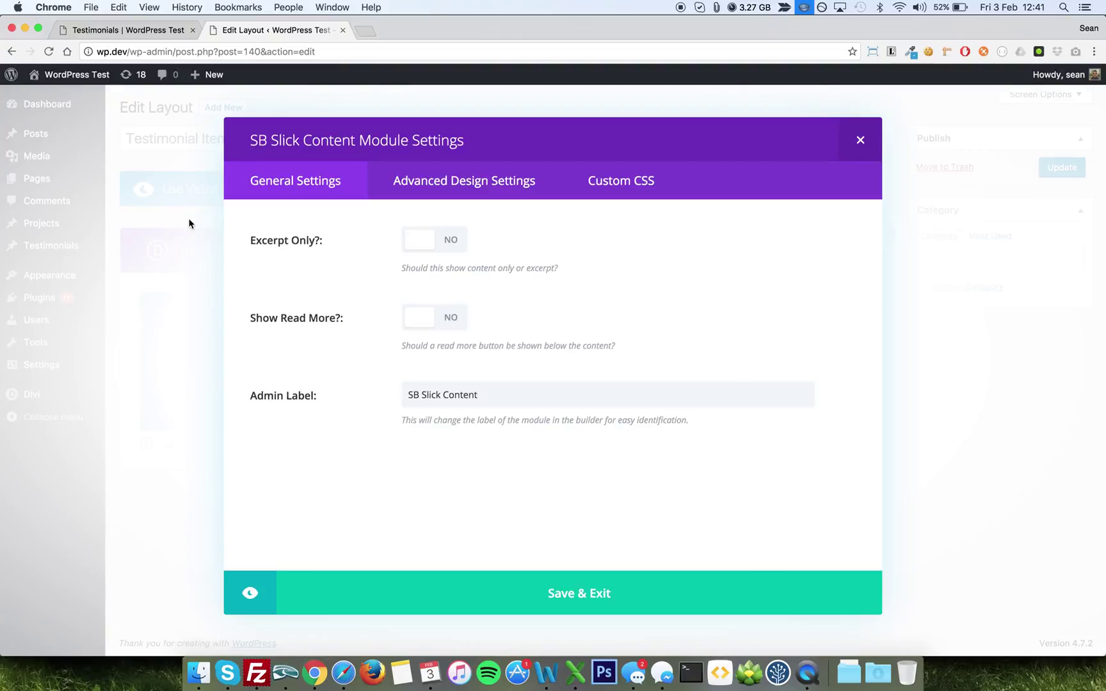
pyautogui.click(859, 152)
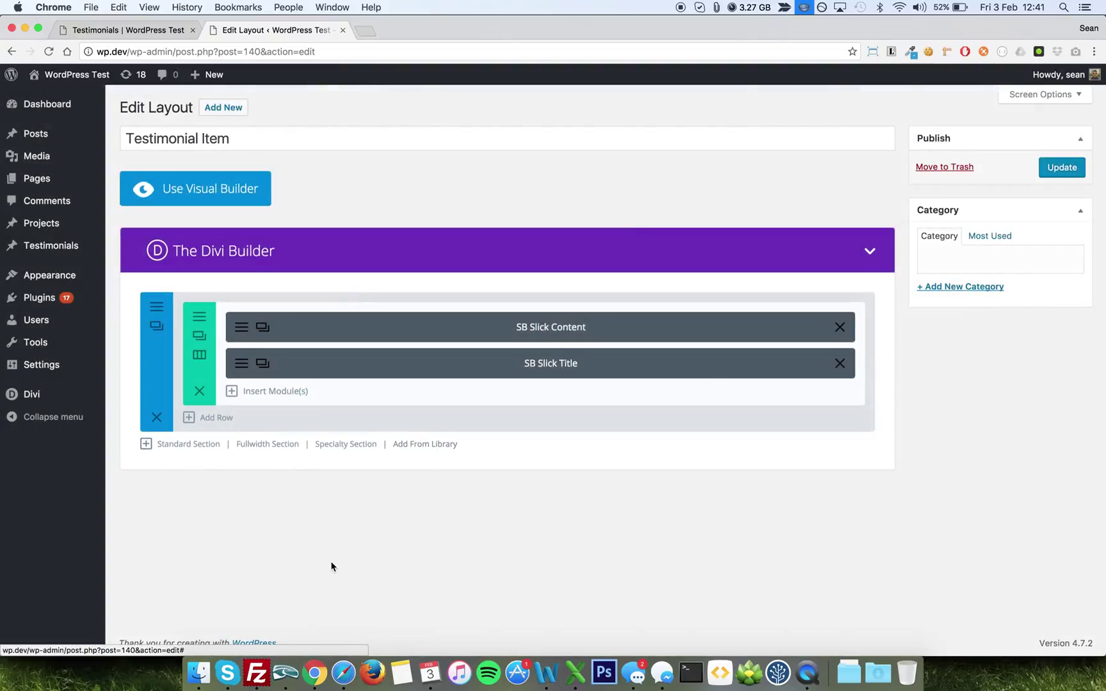
# - Review the layout section's settings and background colour against the live page, closing without saving
pyautogui.click(128, 29)
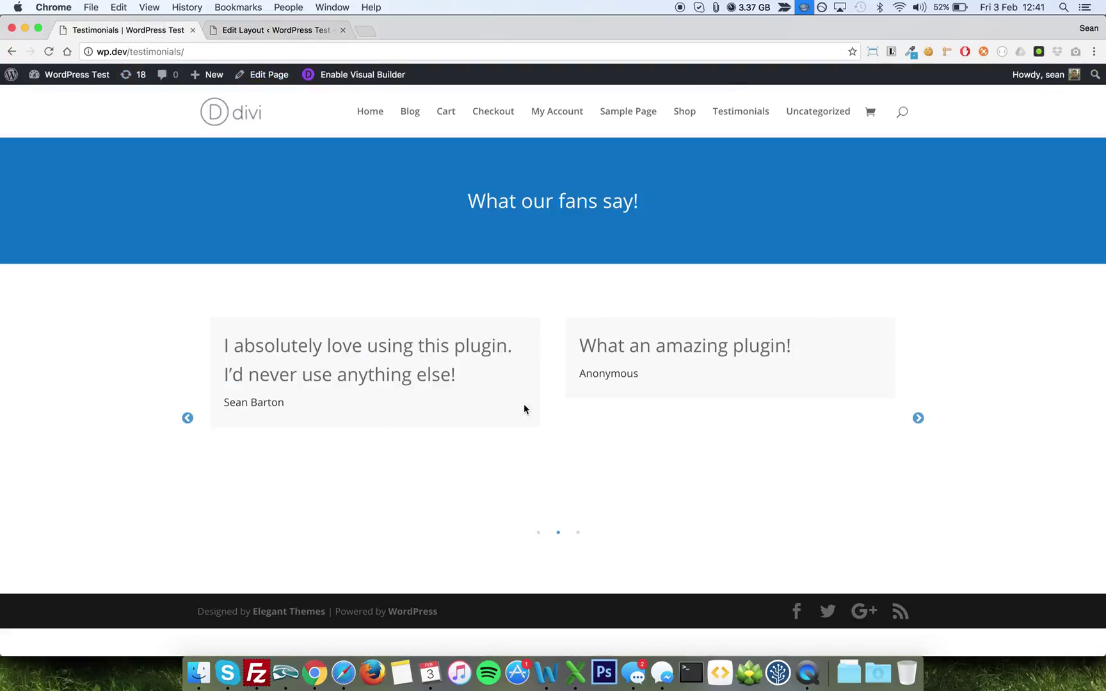
pyautogui.click(270, 30)
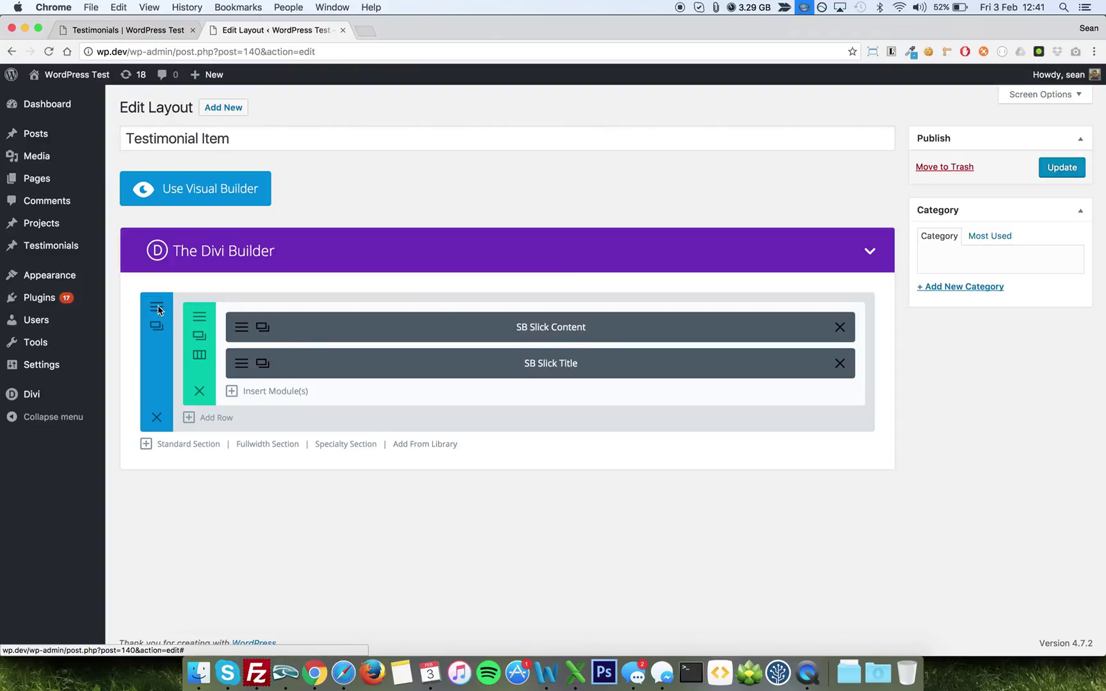
pyautogui.click(156, 326)
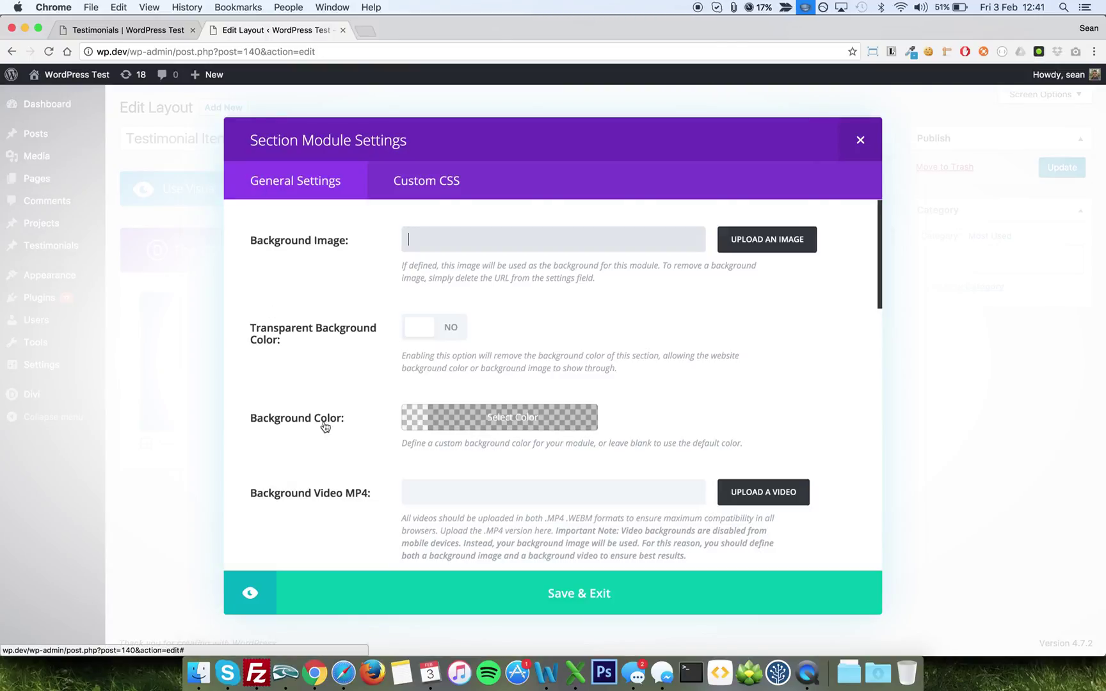
pyautogui.click(447, 419)
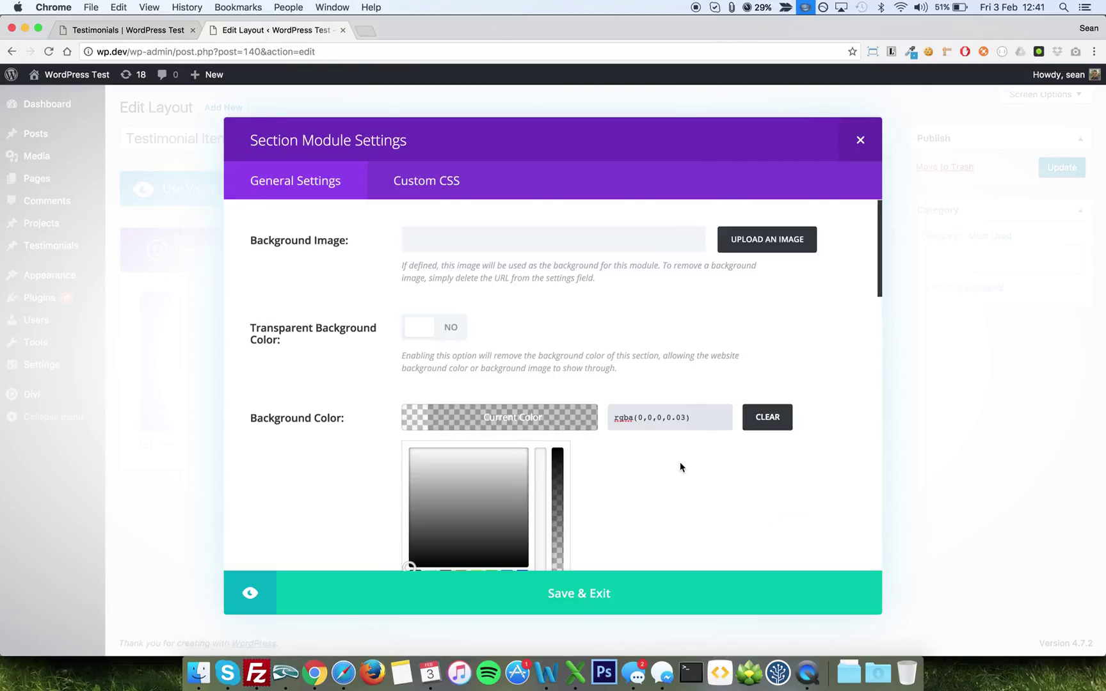
pyautogui.scroll(-2, 681, 466)
pyautogui.scroll(-1, 681, 466)
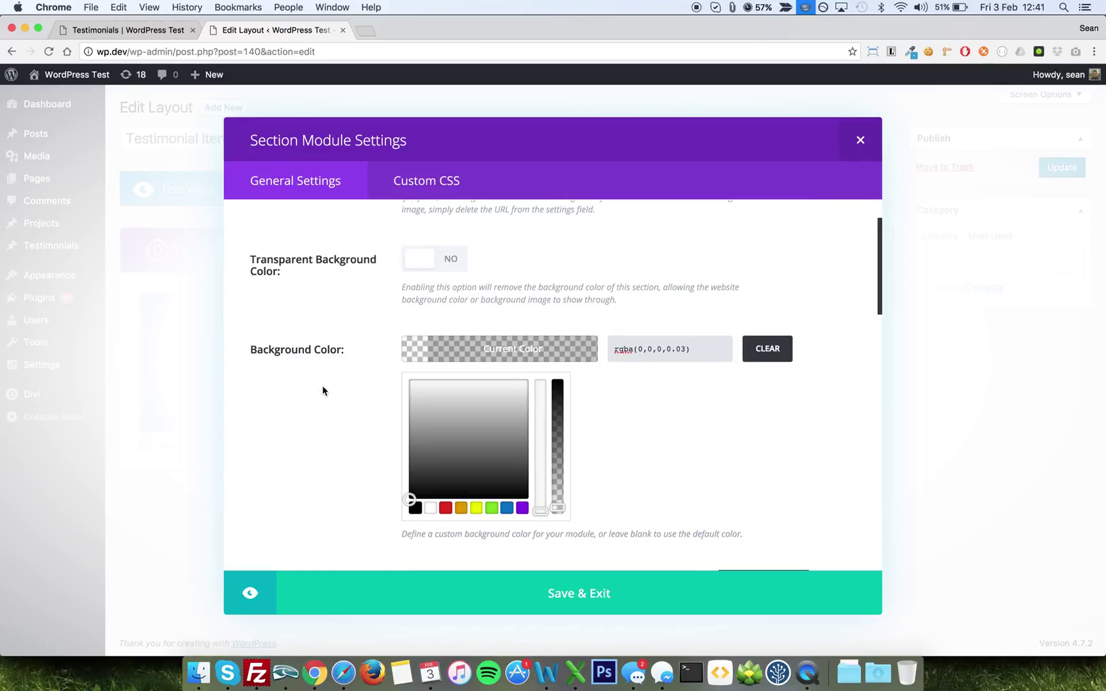
pyautogui.scroll(-15, 322, 390)
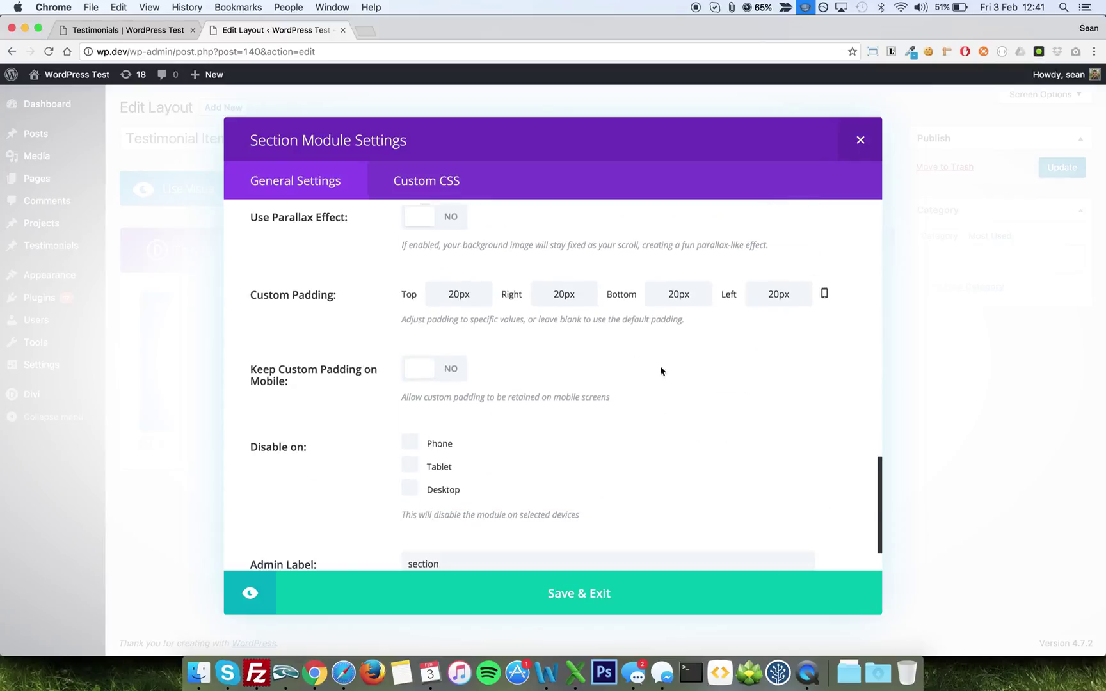
pyautogui.click(860, 141)
pyautogui.click(147, 30)
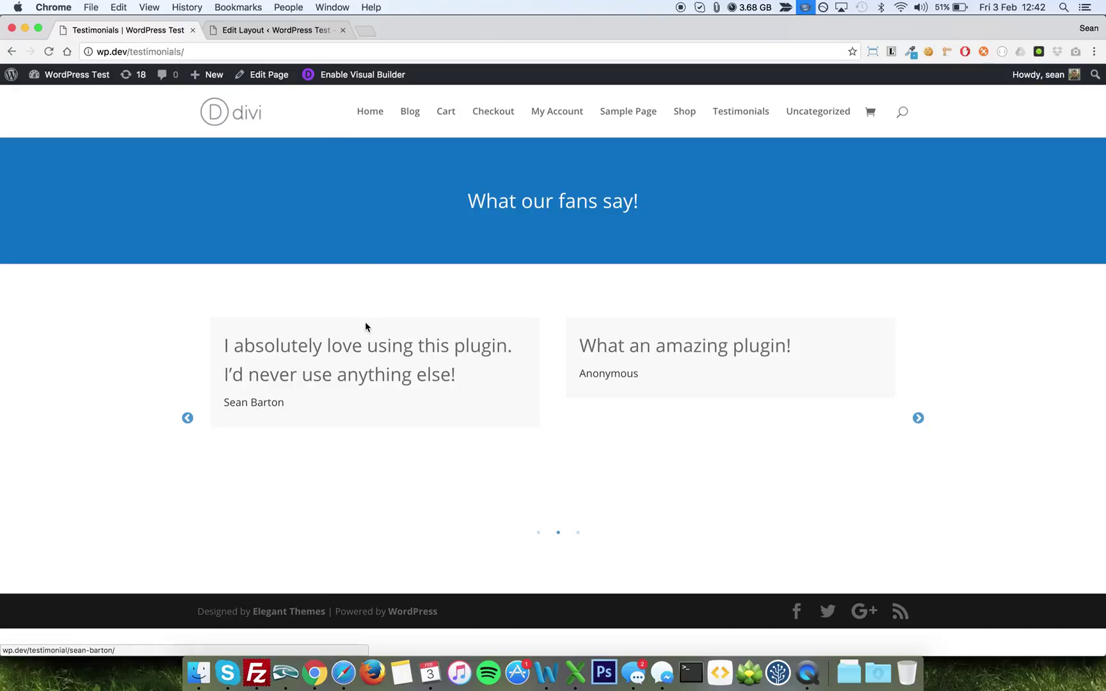
pyautogui.click(224, 30)
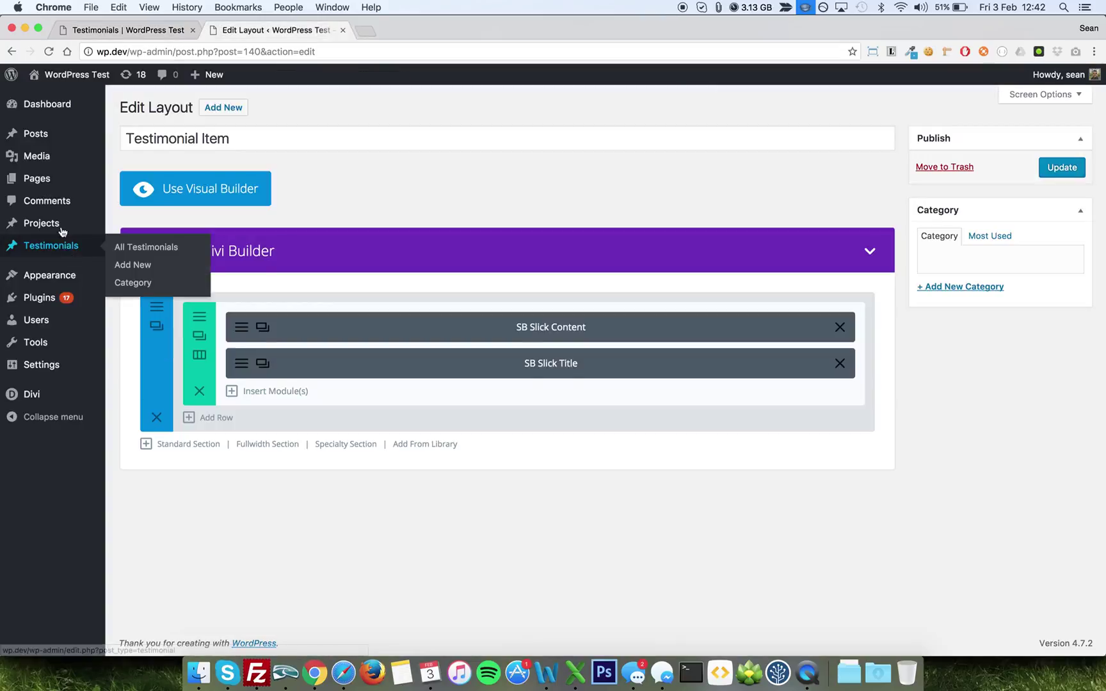
# - From All Pages, edit the Testimonials page and open the SB Slick Loop Archive module's settings
pyautogui.click(39, 182)
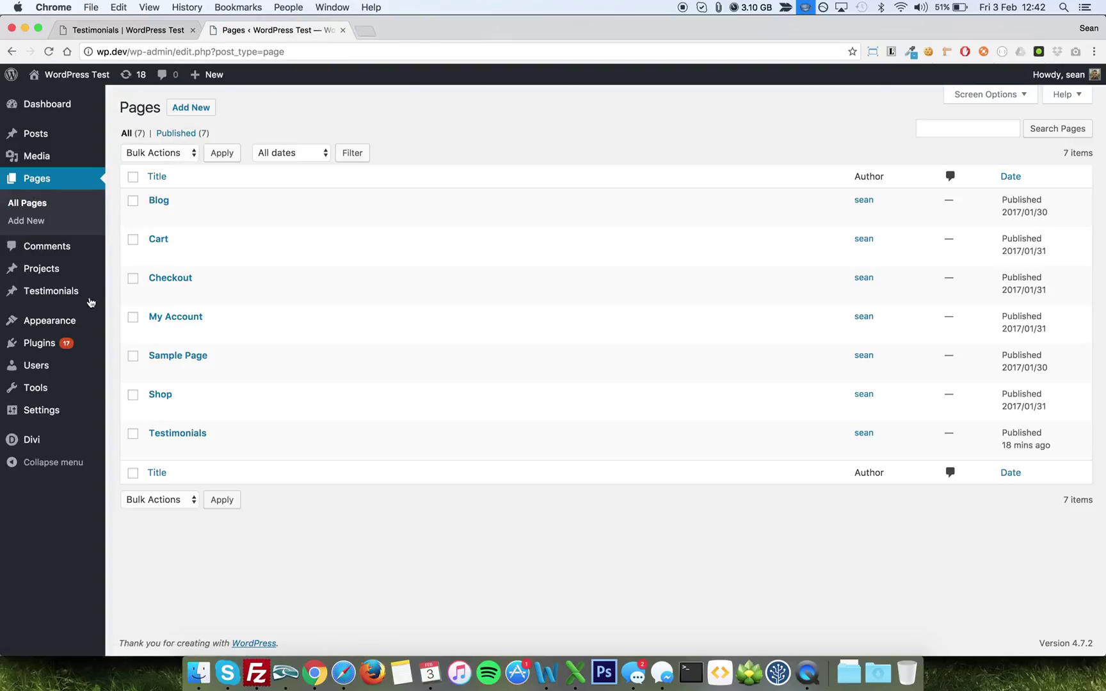
pyautogui.click(161, 433)
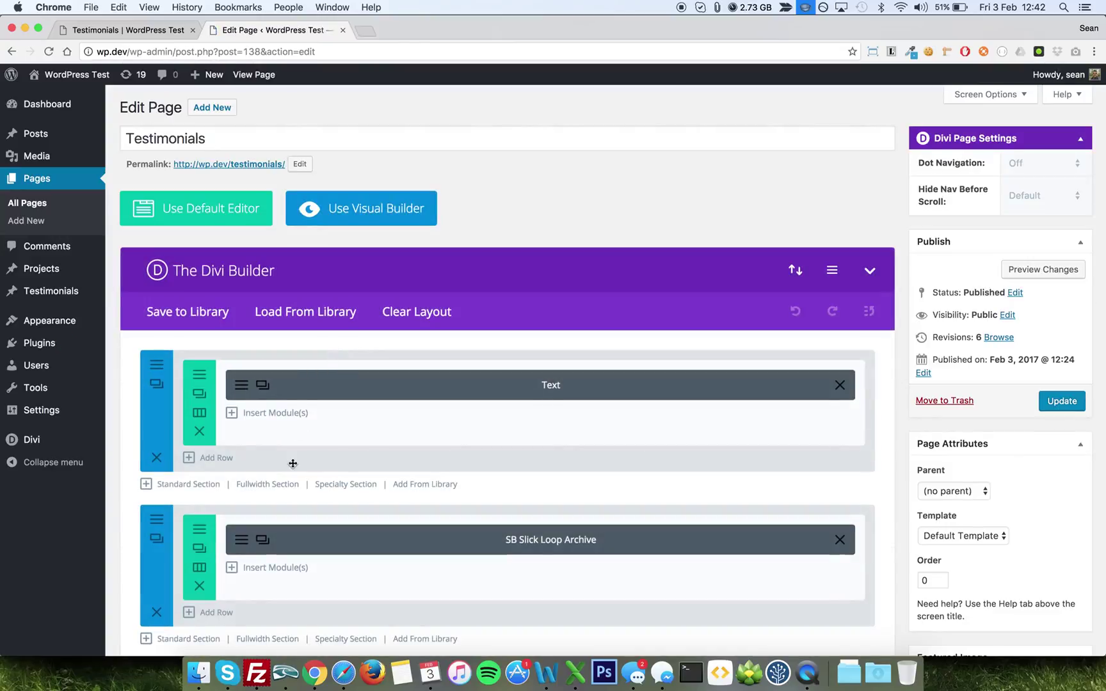
pyautogui.scroll(-3, 291, 459)
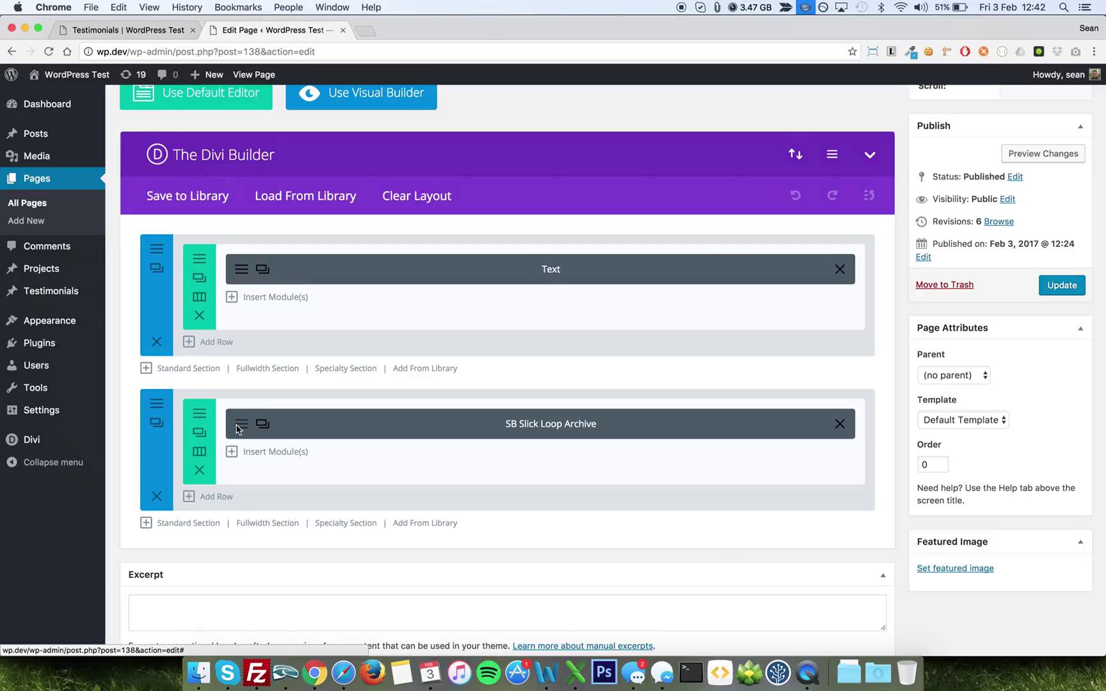
pyautogui.click(241, 425)
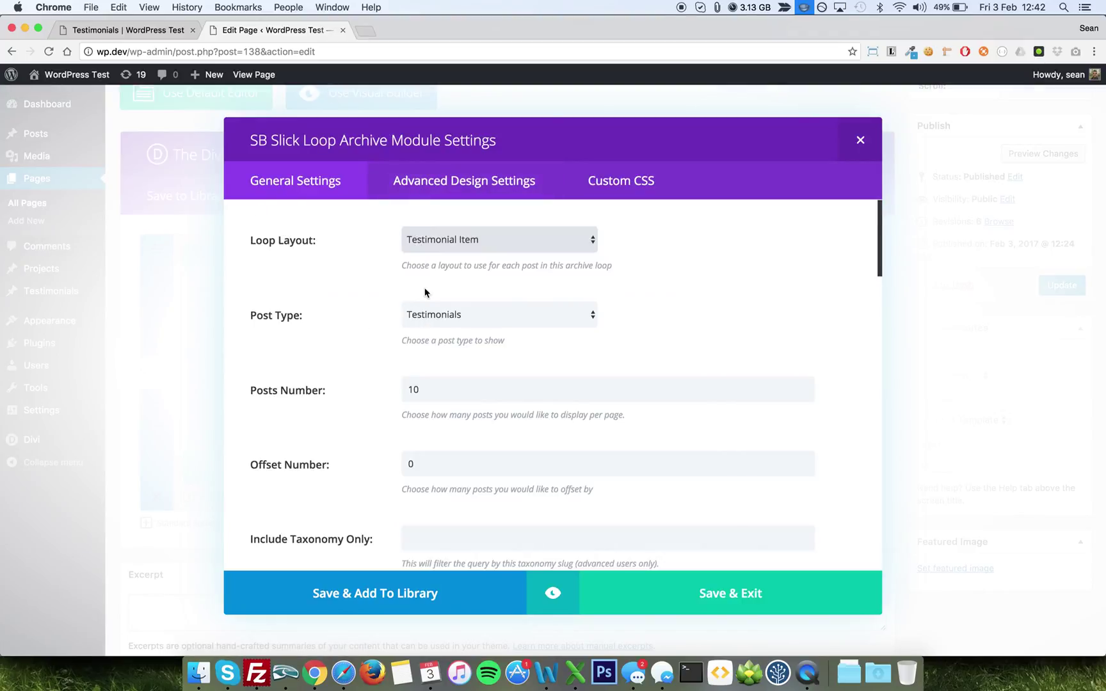
pyautogui.click(427, 316)
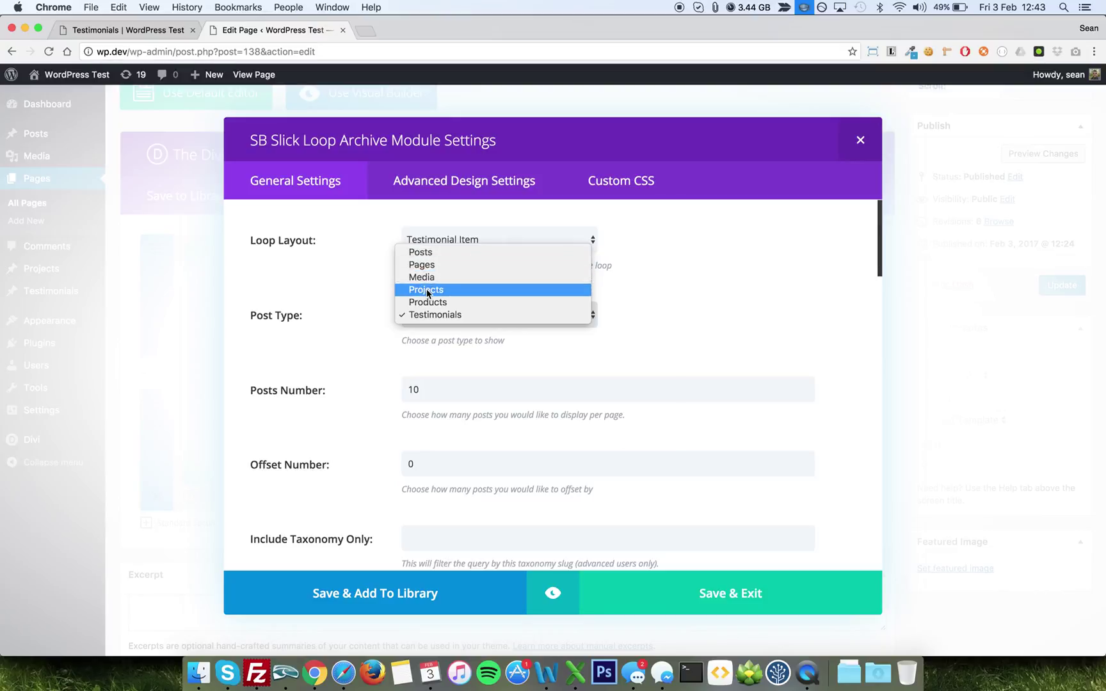
pyautogui.click(357, 337)
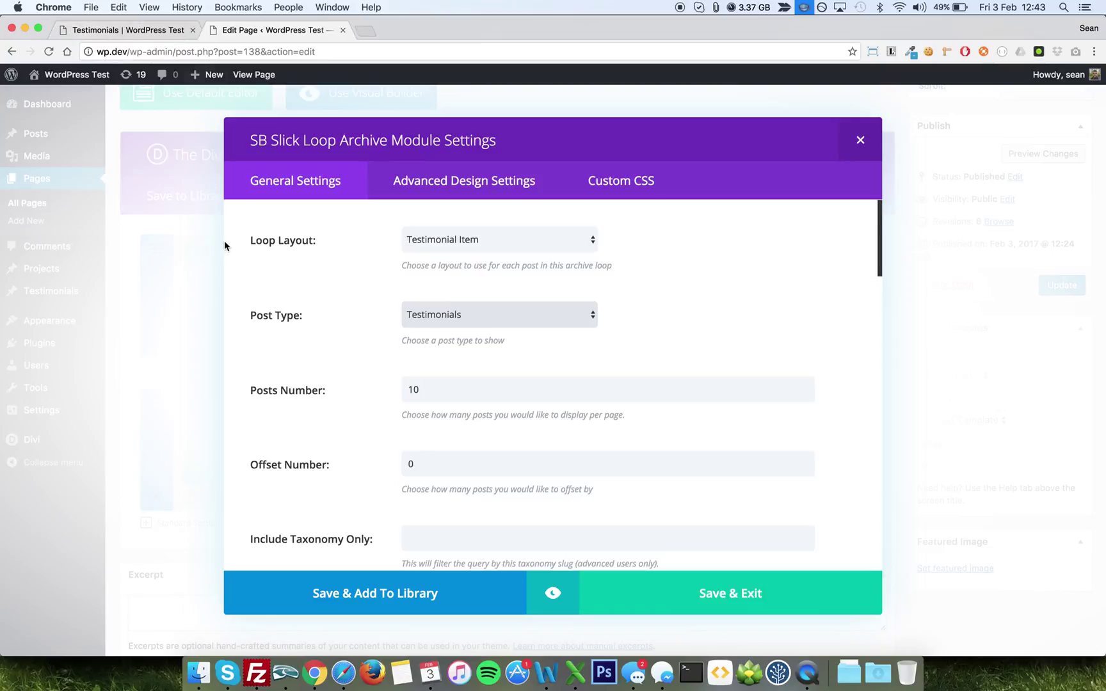
pyautogui.click(423, 238)
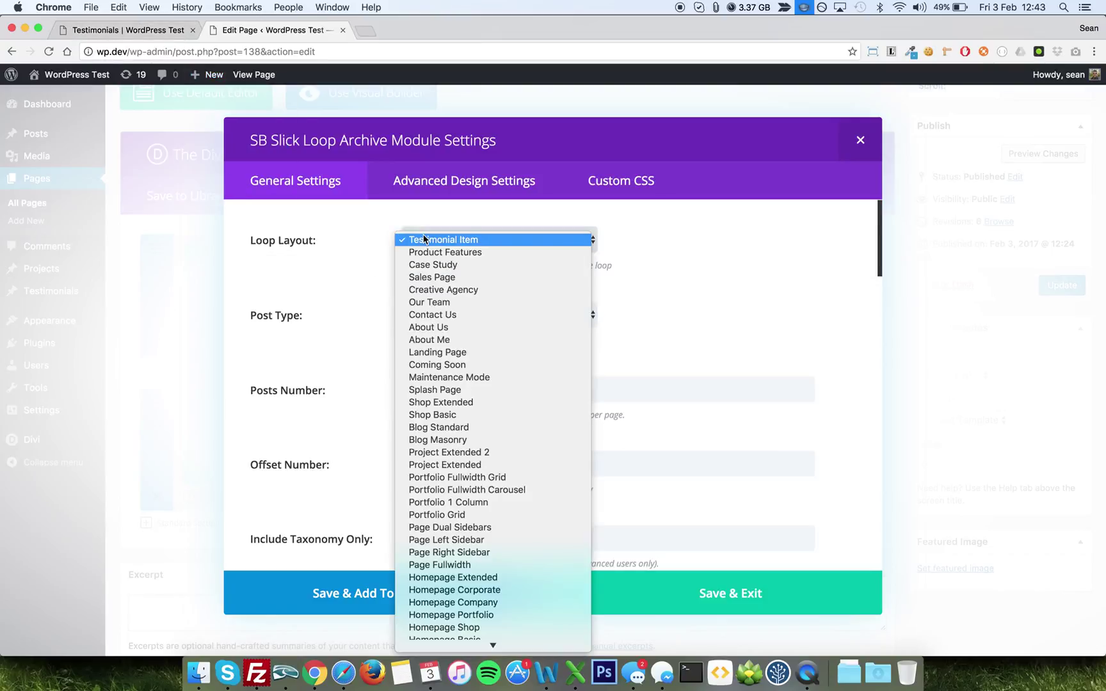
pyautogui.click(443, 240)
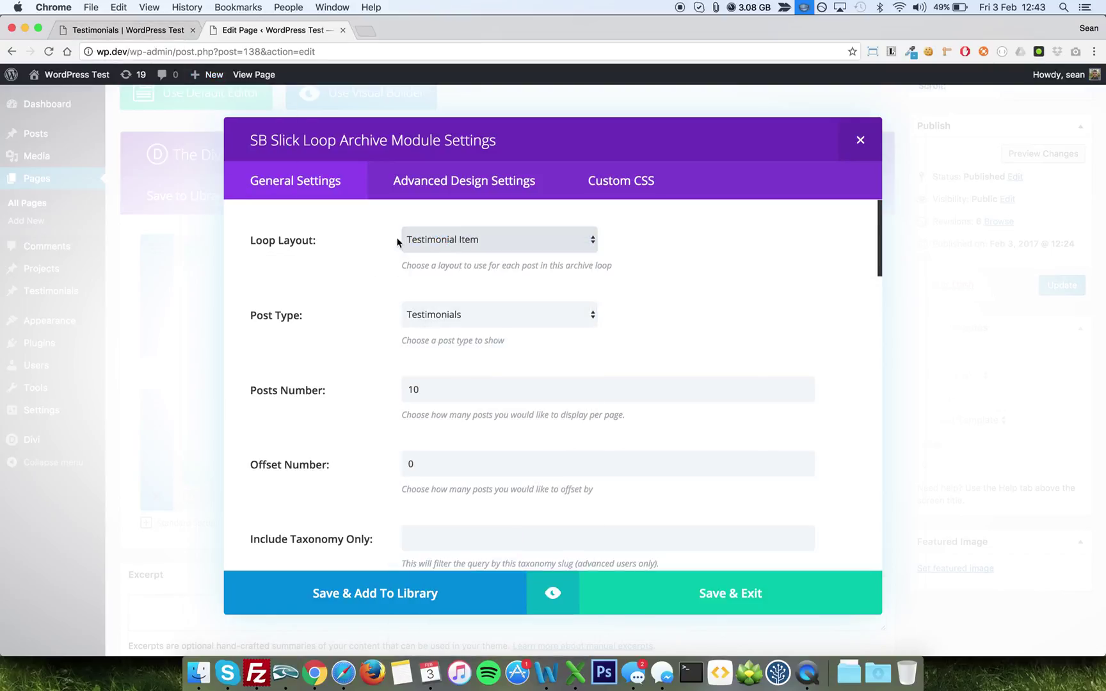
pyautogui.scroll(-1, 344, 250)
pyautogui.scroll(-1, 343, 252)
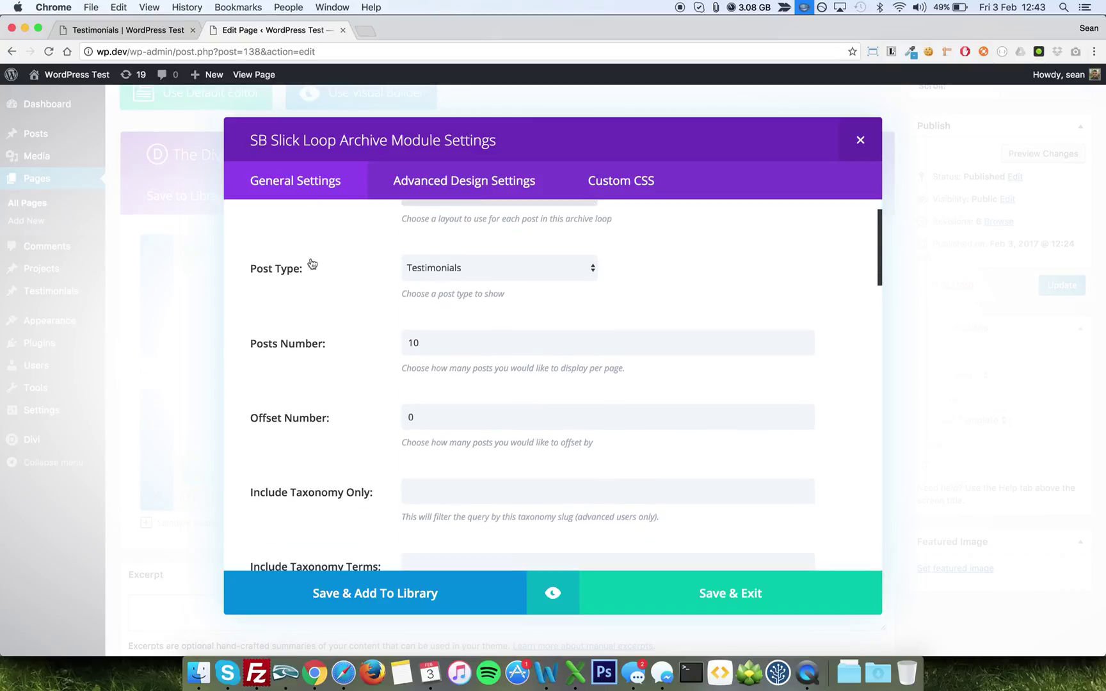
pyautogui.click(440, 267)
pyautogui.click(440, 268)
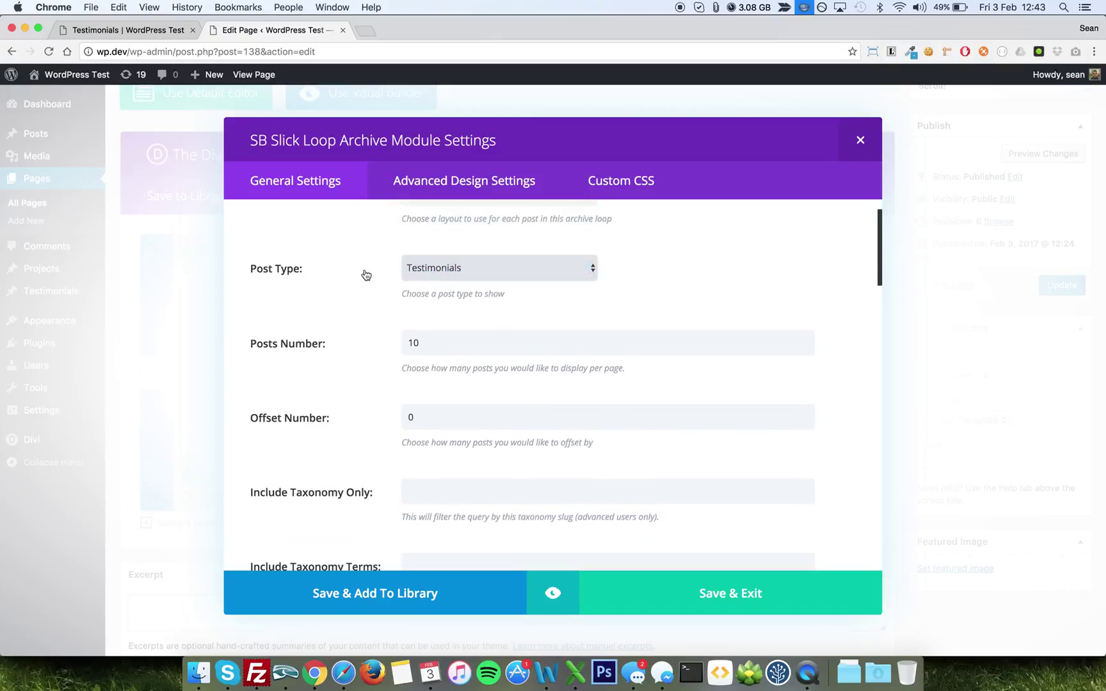
pyautogui.scroll(-2, 356, 344)
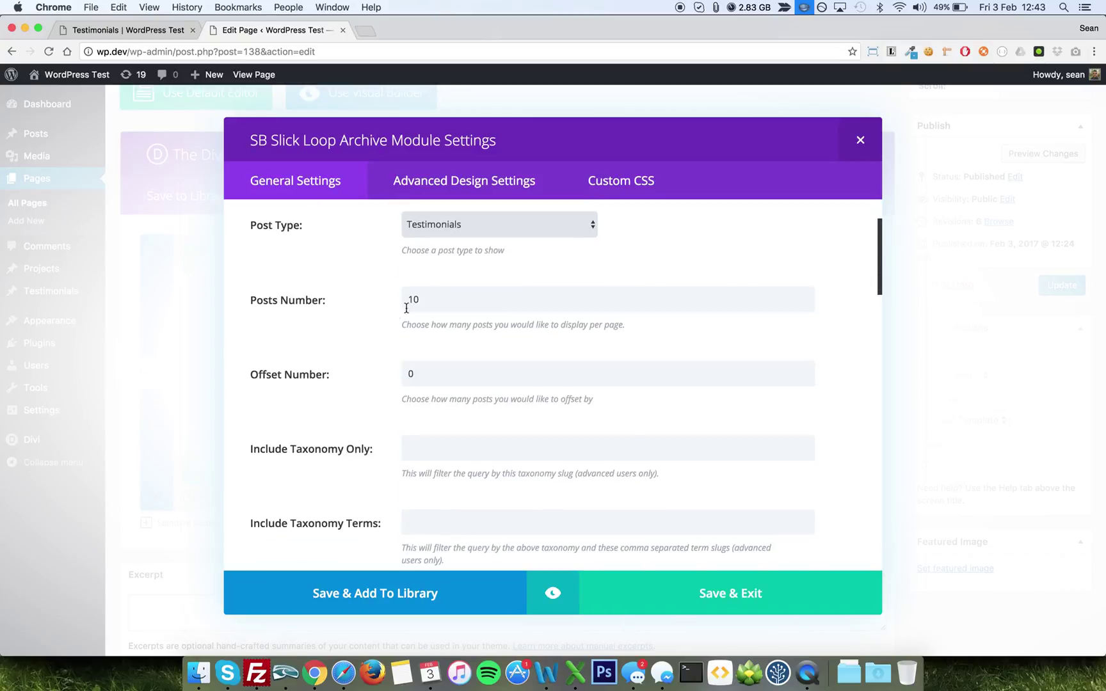
# - Keep Posts Number at 10 and Offset at 0, leaving the Include Taxonomy Only filter empty
pyautogui.click(443, 290)
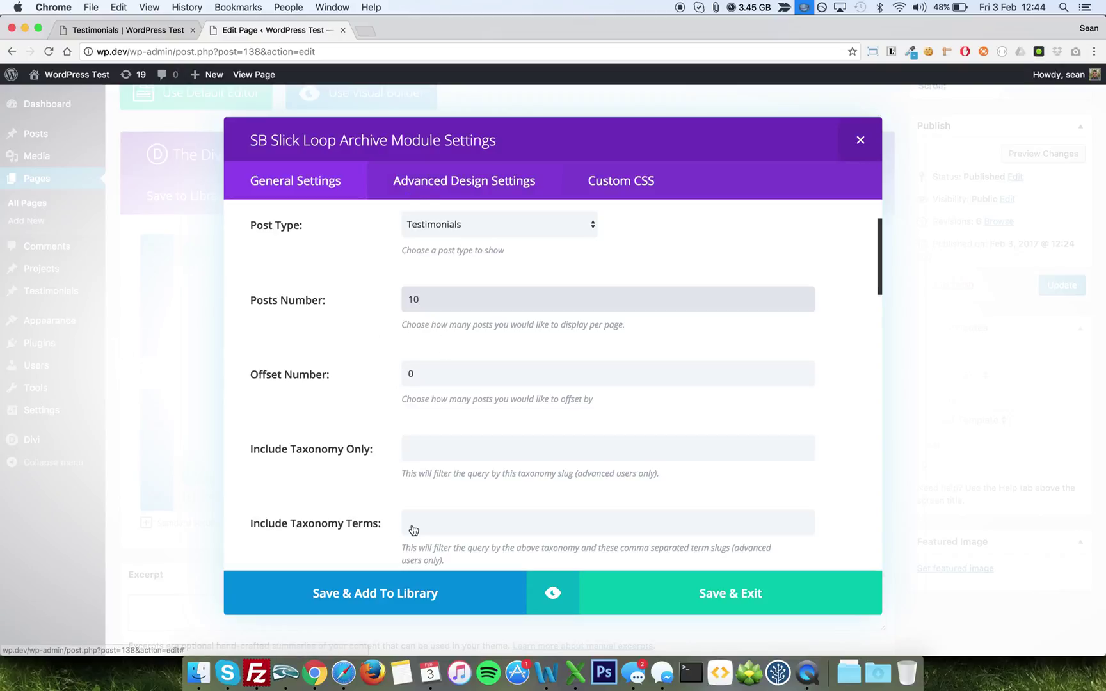
pyautogui.scroll(-1, 338, 306)
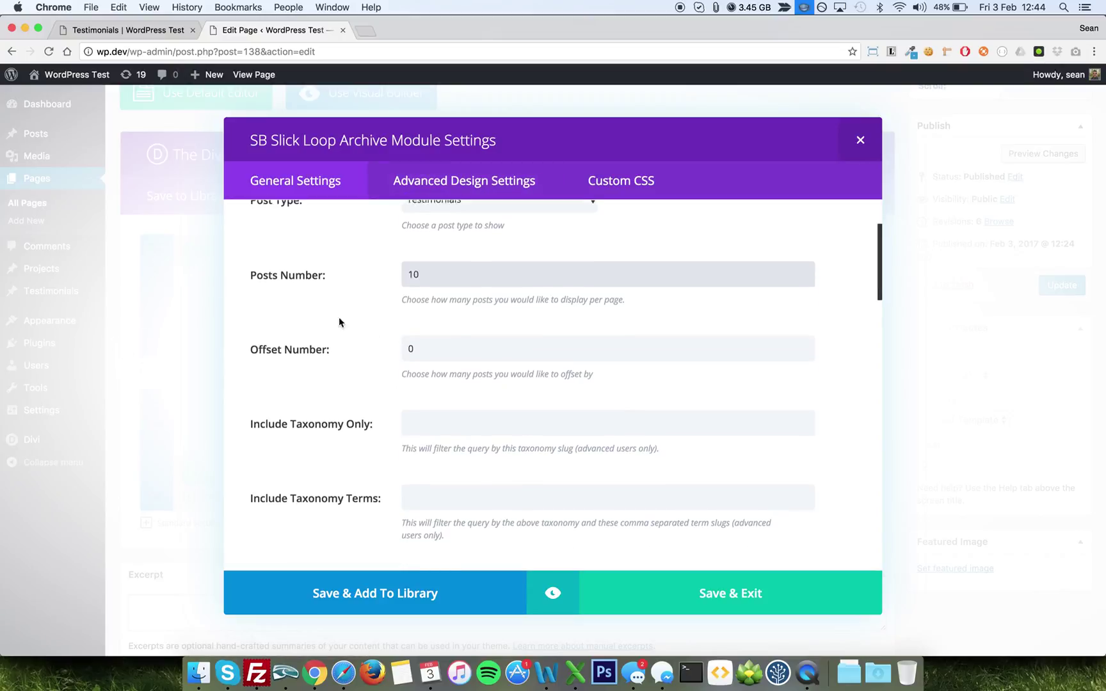
pyautogui.click(436, 354)
pyautogui.click(394, 348)
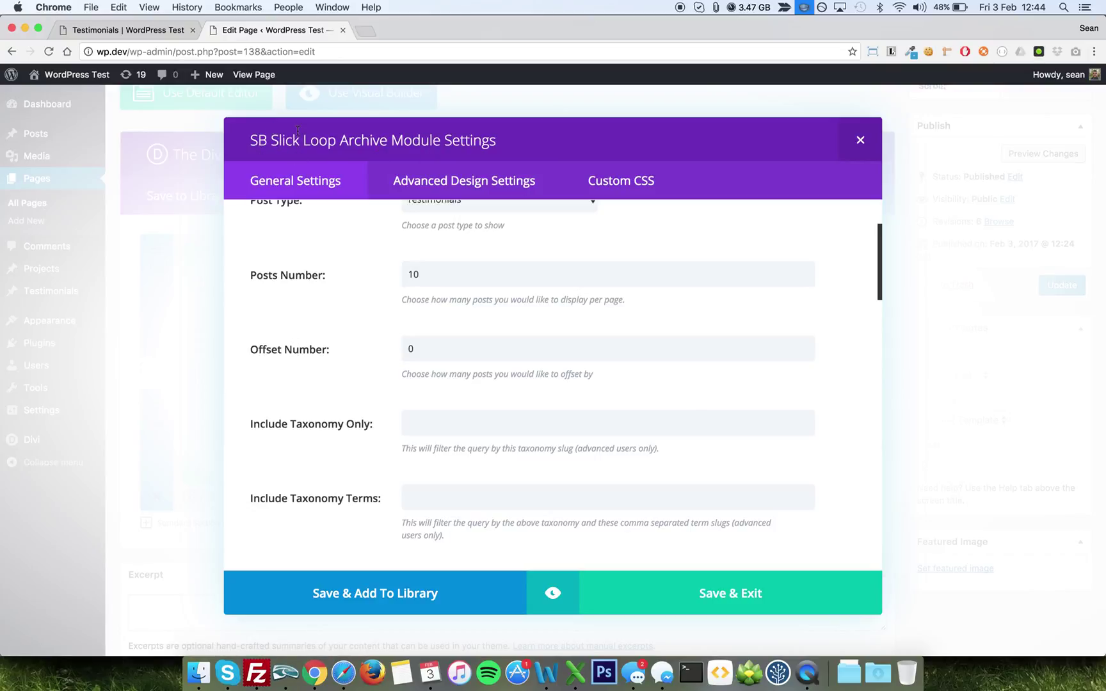
pyautogui.click(439, 414)
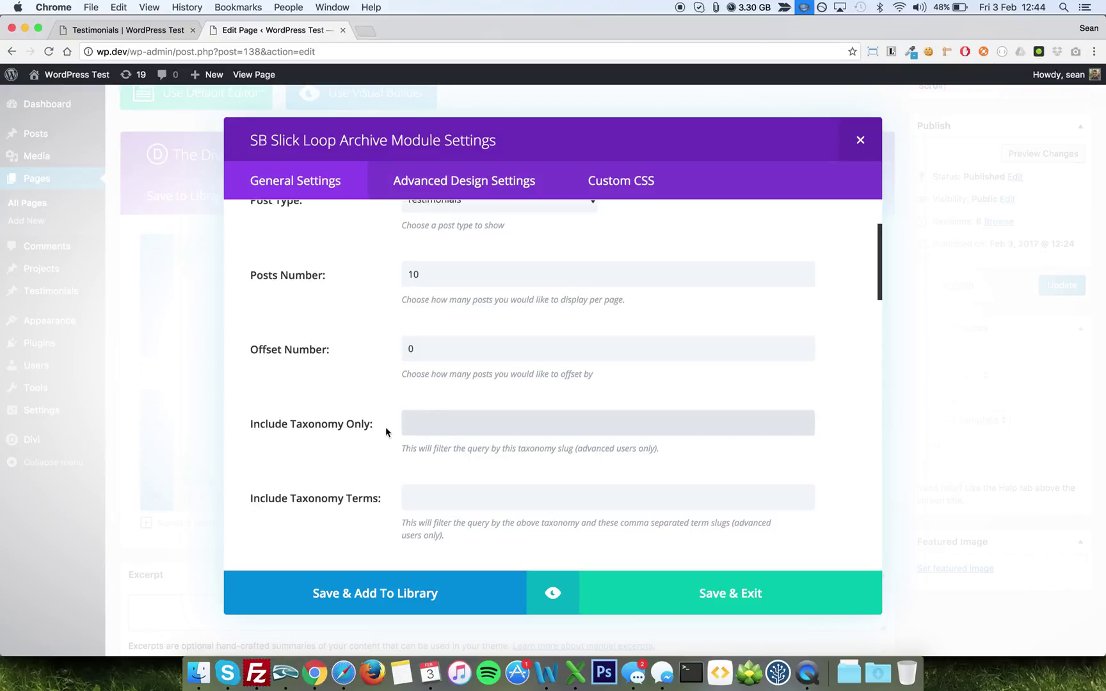
pyautogui.click(318, 433)
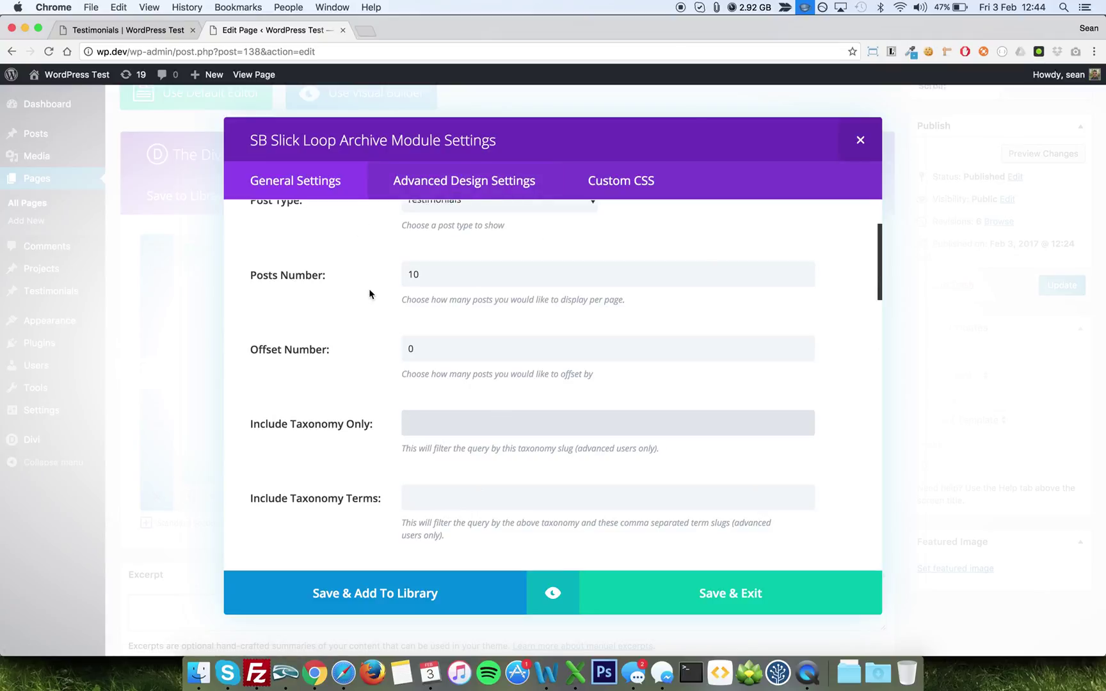
pyautogui.scroll(-3, 440, 350)
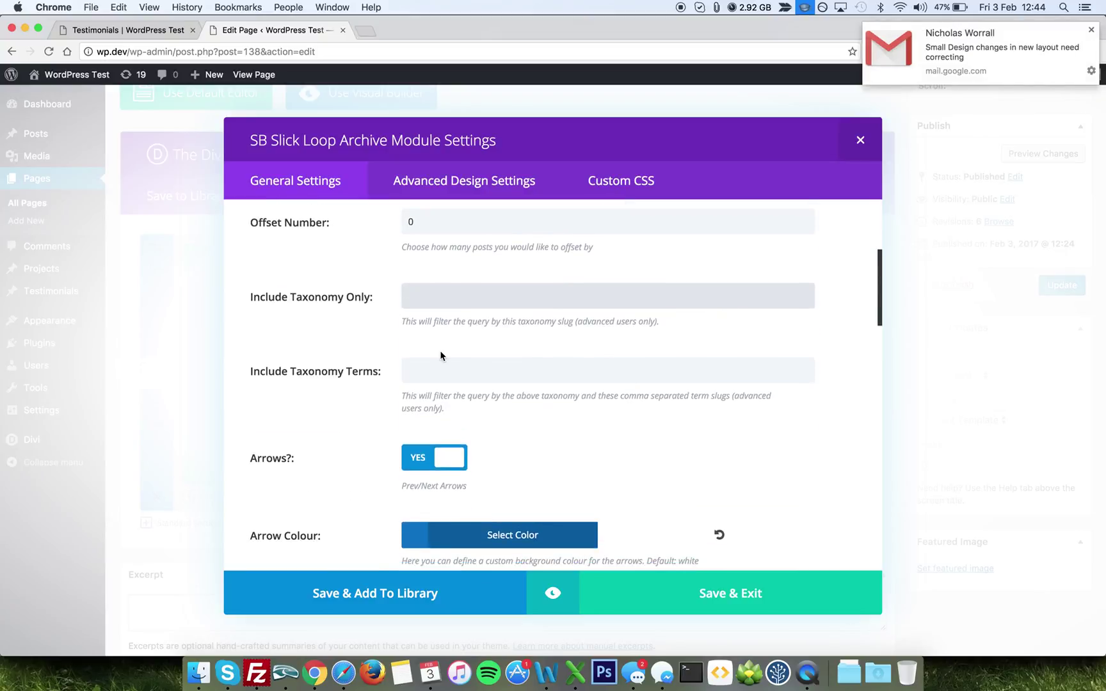
pyautogui.scroll(-1, 441, 354)
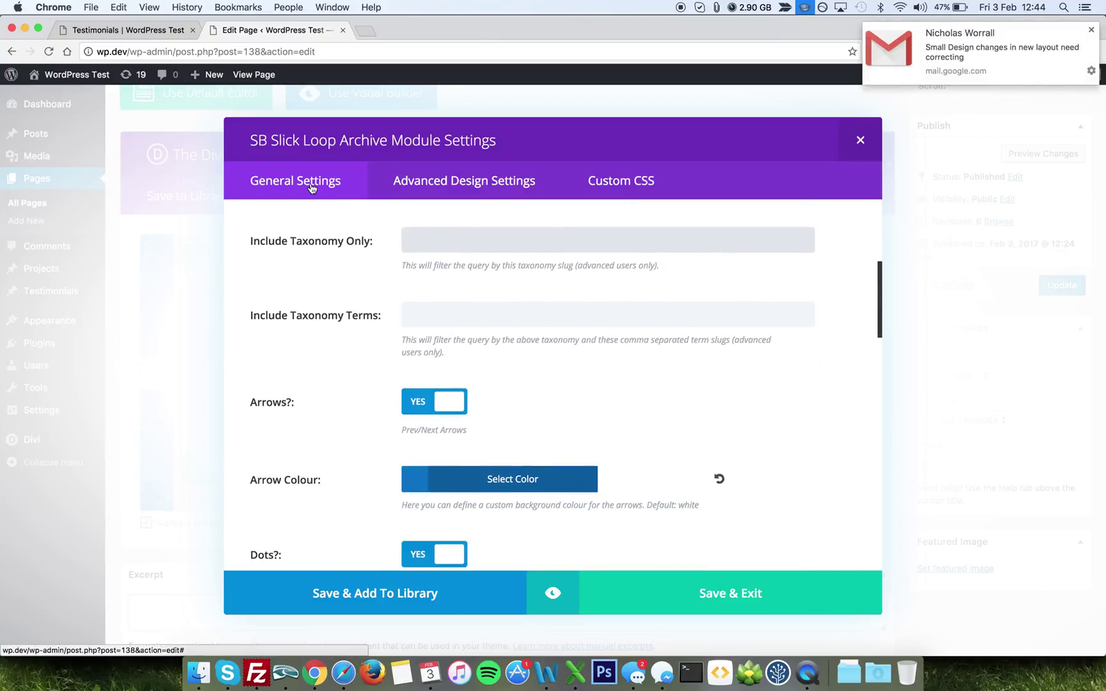
pyautogui.scroll(3, 330, 284)
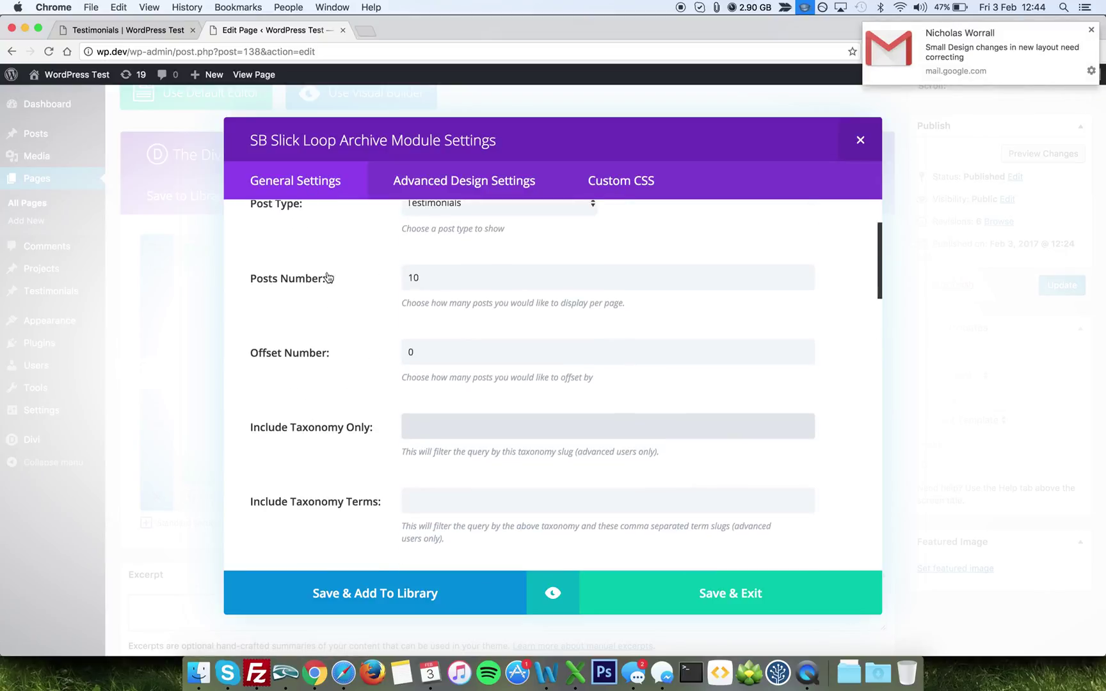
pyautogui.scroll(2, 362, 482)
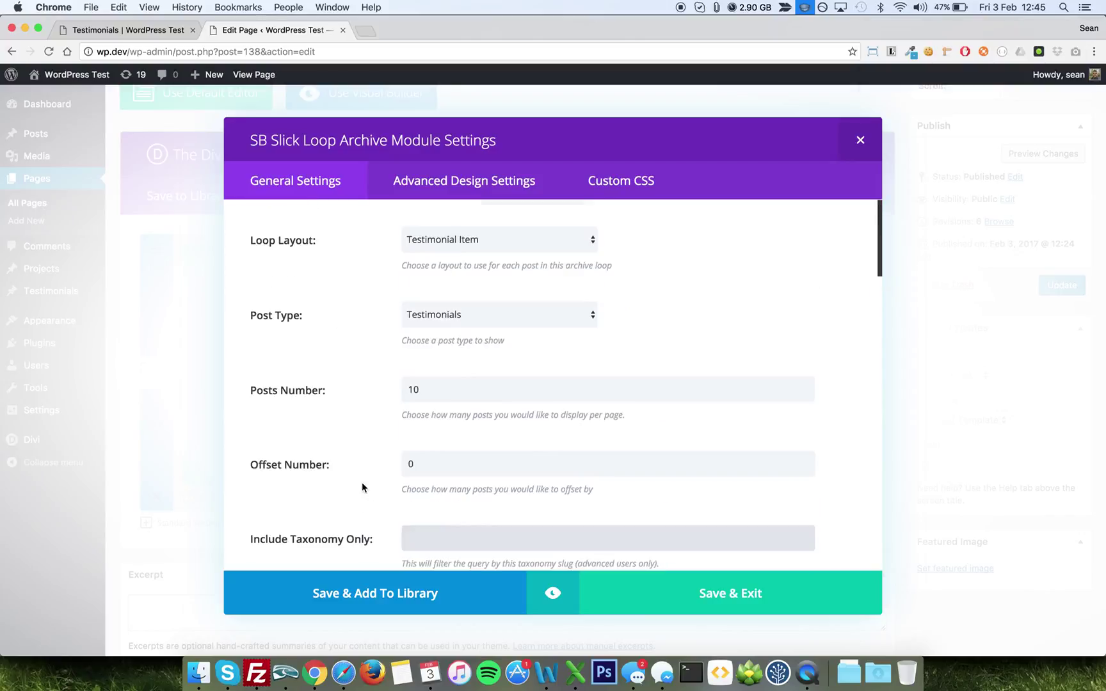
pyautogui.scroll(-2, 363, 482)
pyautogui.scroll(-5, 363, 482)
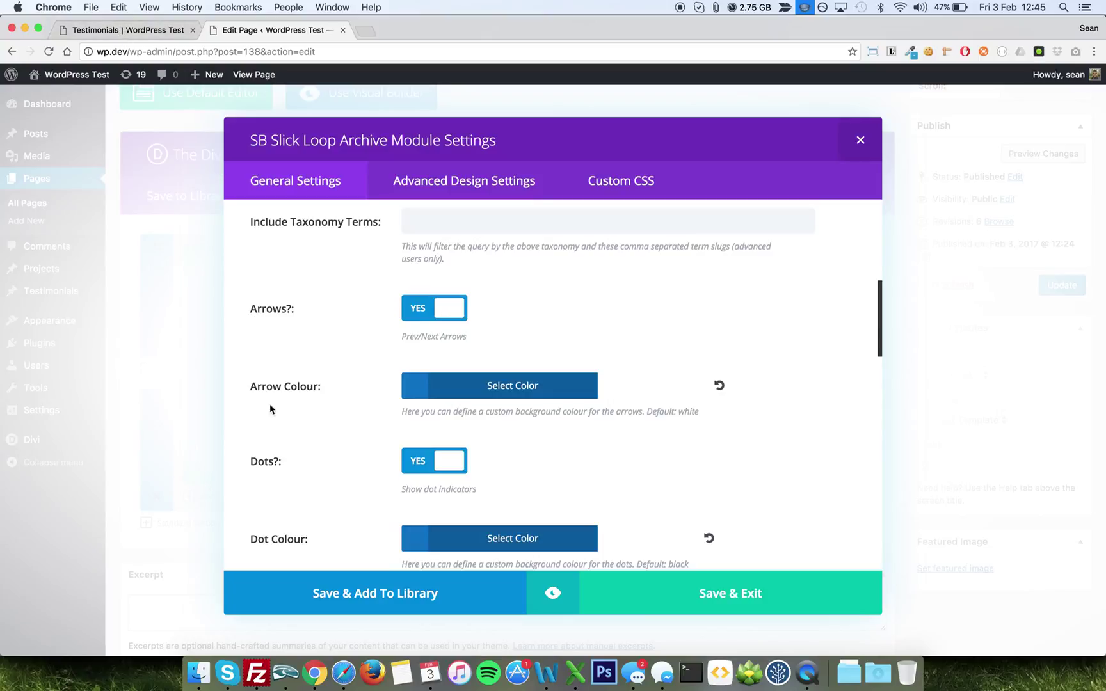
pyautogui.click(136, 31)
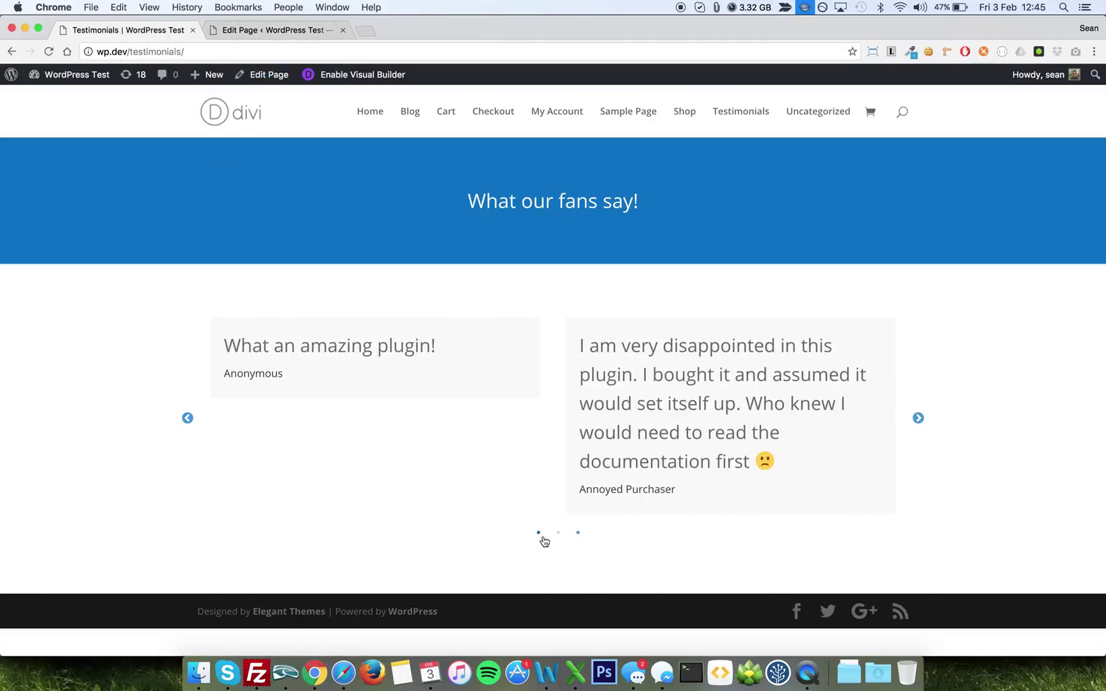
pyautogui.click(253, 31)
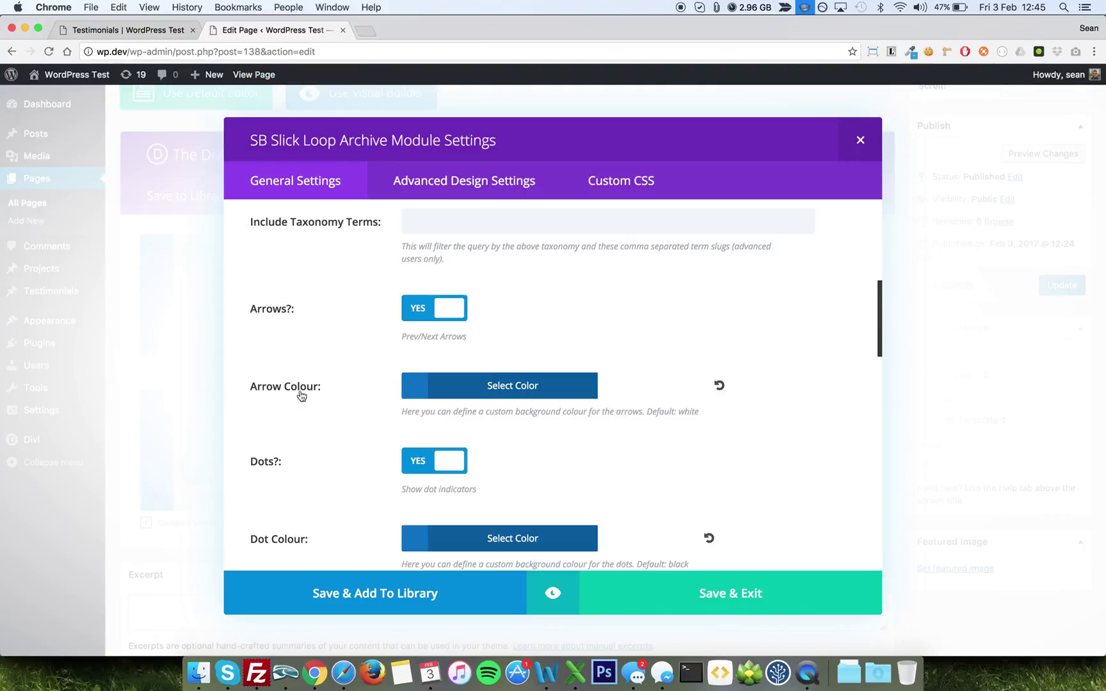
pyautogui.scroll(-2, 329, 402)
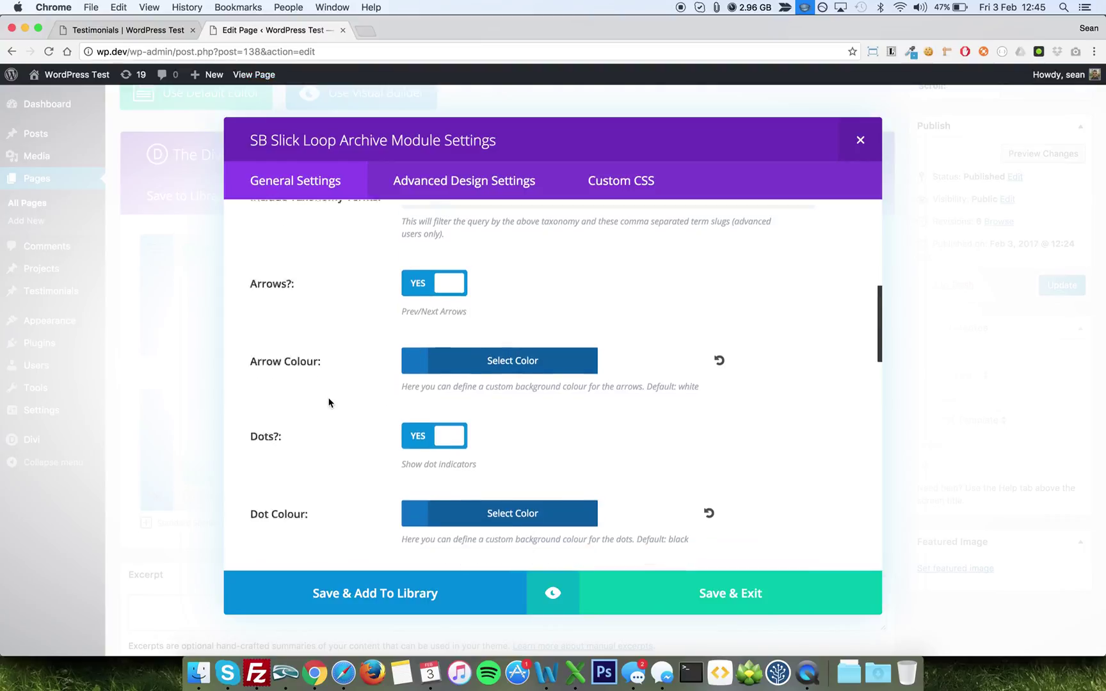
pyautogui.scroll(-2, 329, 402)
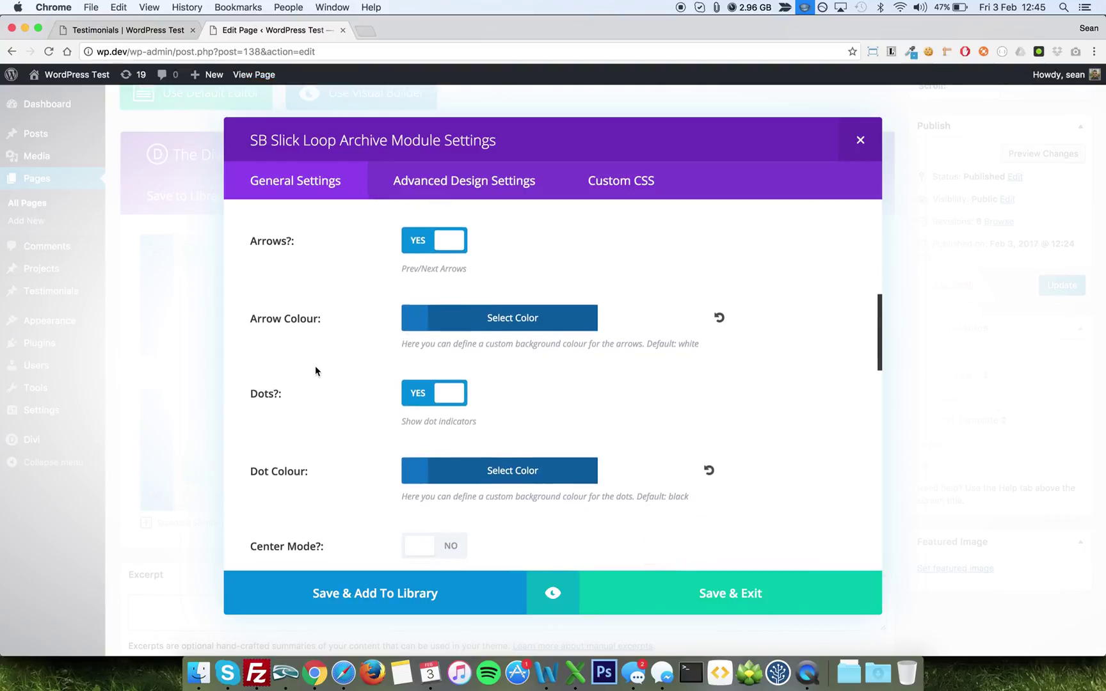
pyautogui.scroll(-6, 315, 368)
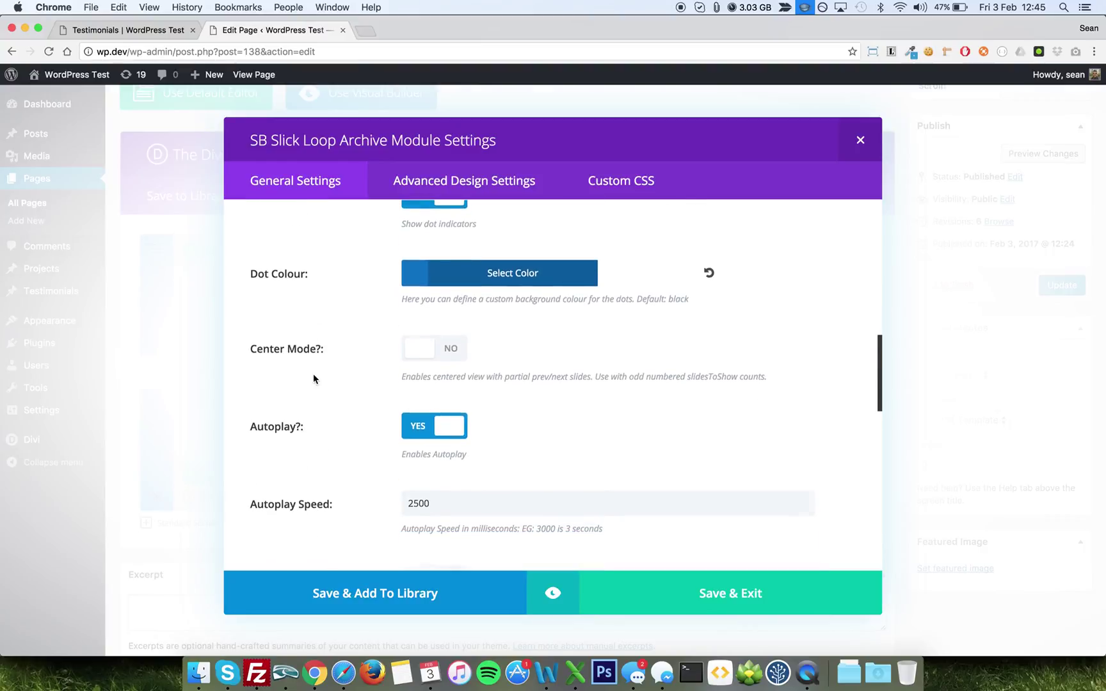
pyautogui.scroll(-8, 313, 378)
pyautogui.scroll(8, 314, 378)
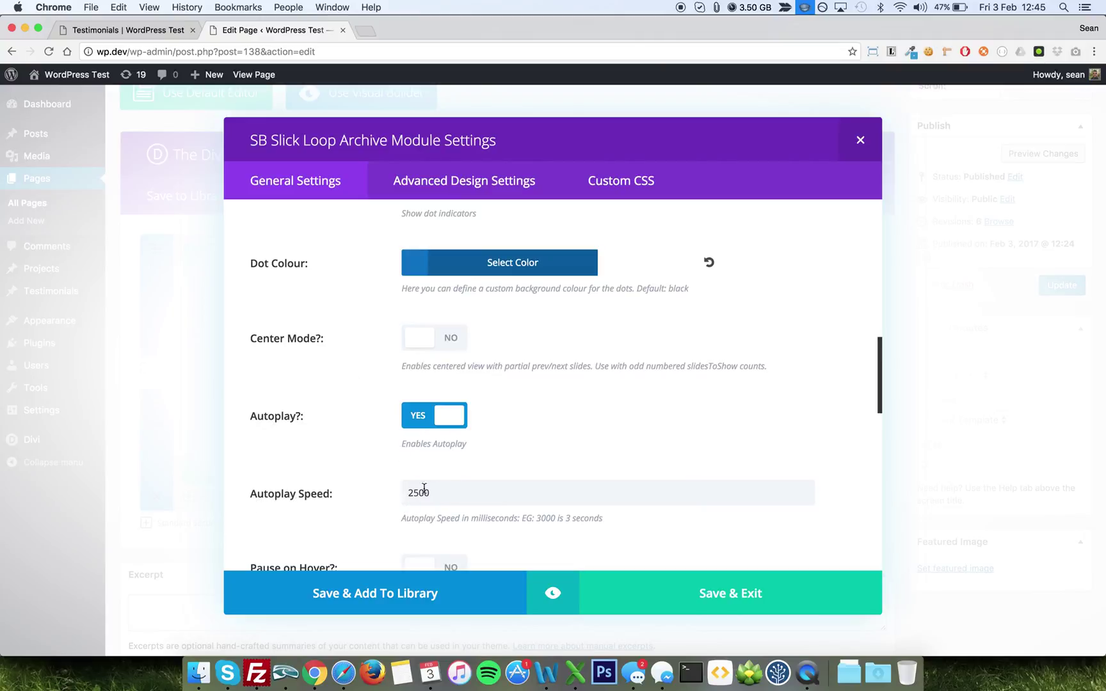
pyautogui.scroll(-3, 316, 470)
pyautogui.scroll(-8, 365, 440)
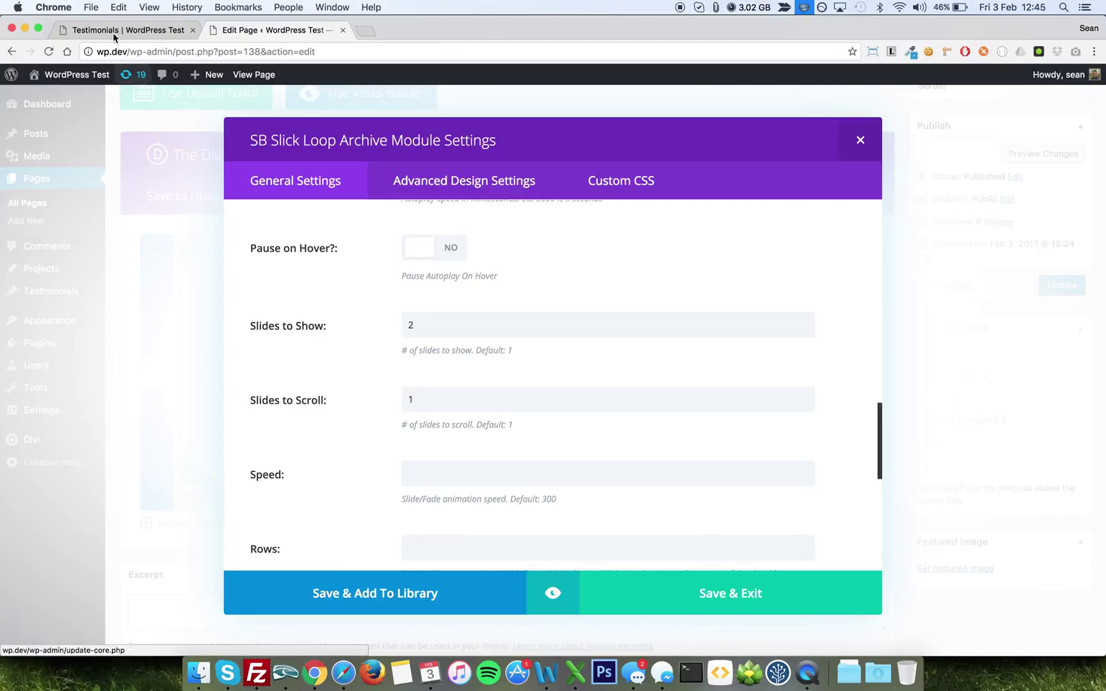
pyautogui.press('super+1')
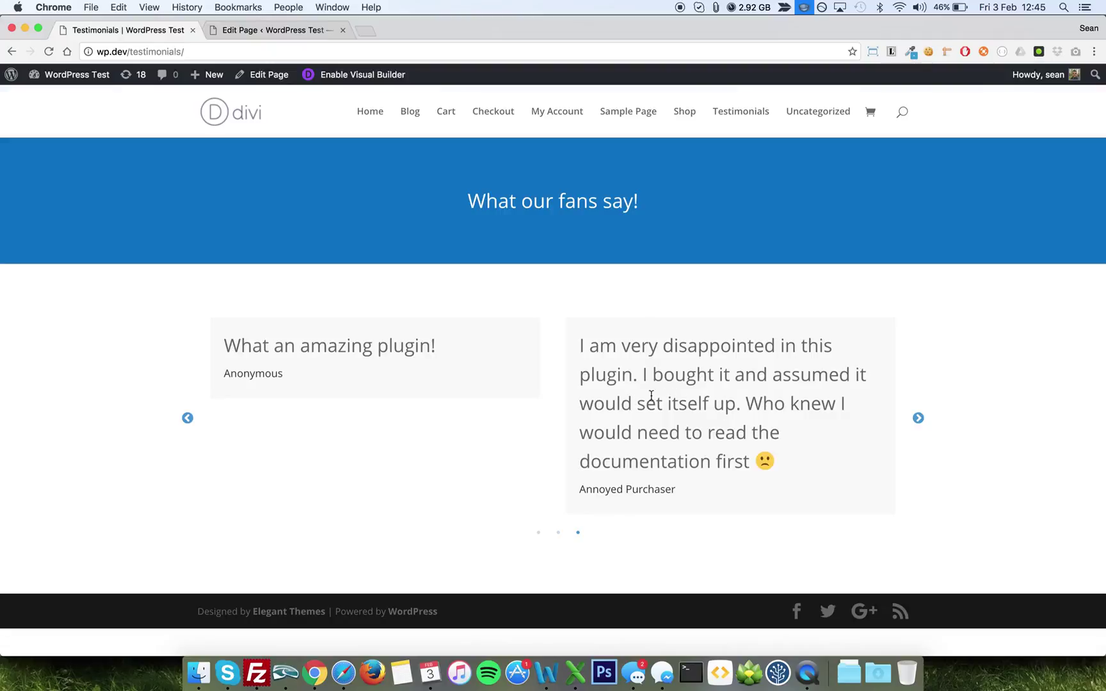
pyautogui.click(918, 419)
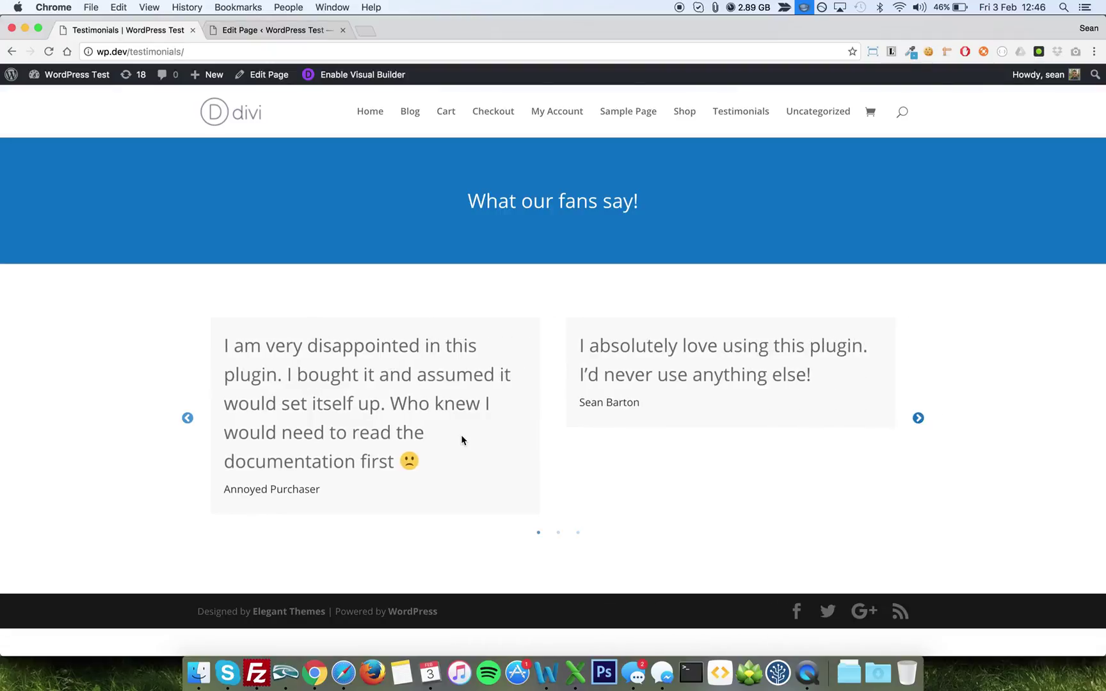
pyautogui.click(259, 34)
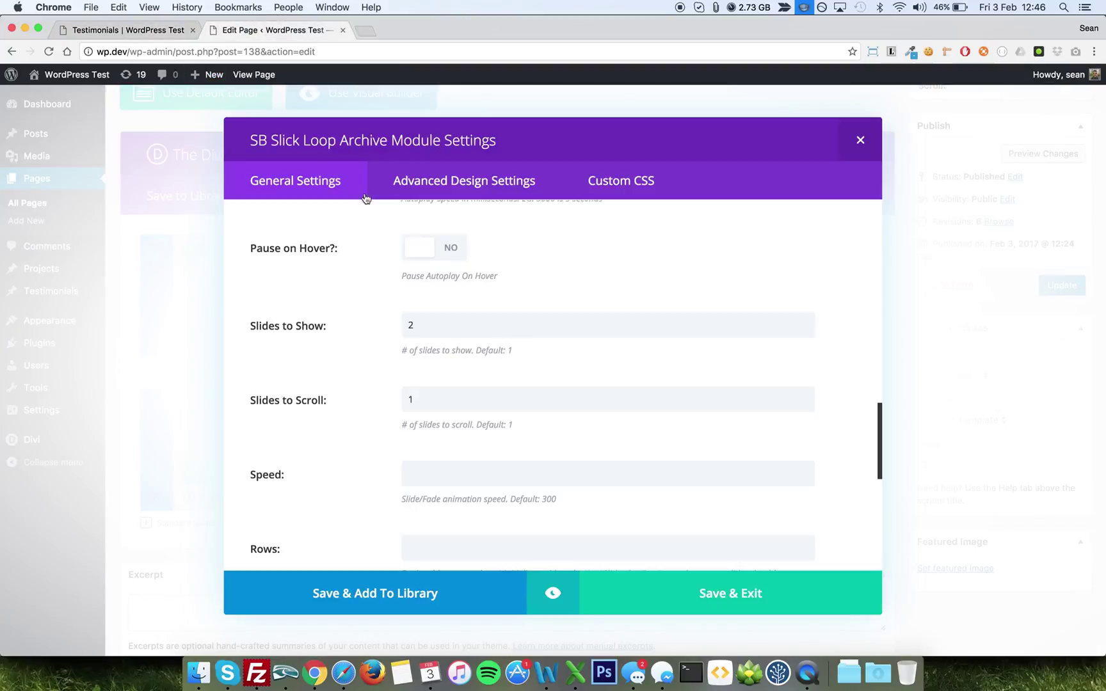
pyautogui.click(136, 30)
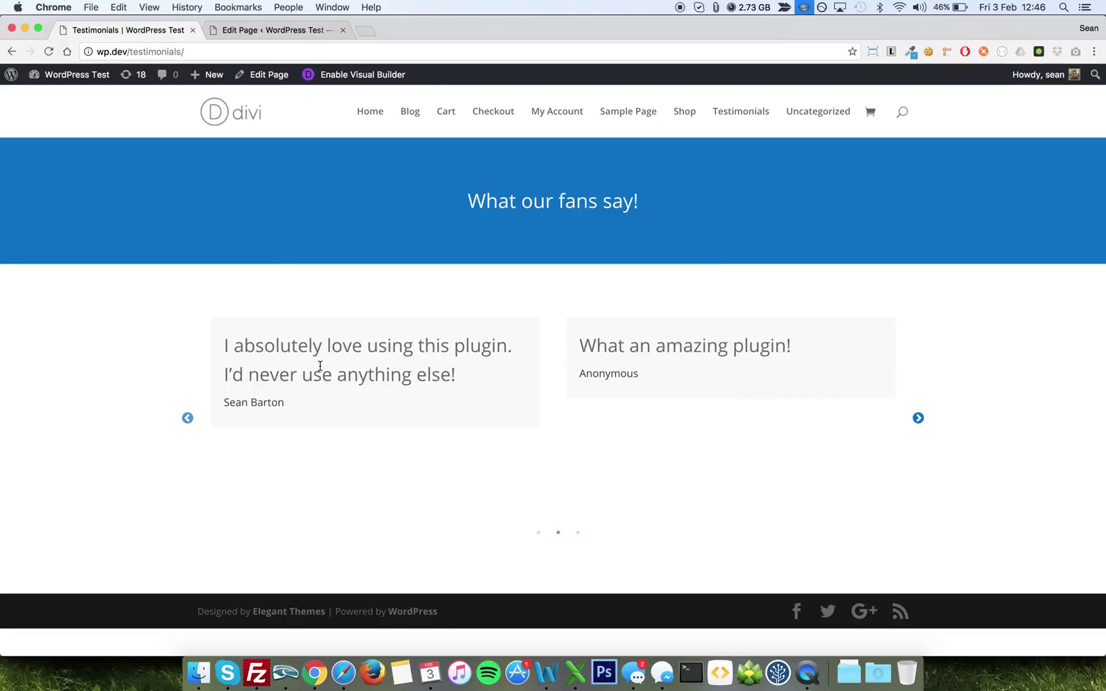
pyautogui.click(285, 32)
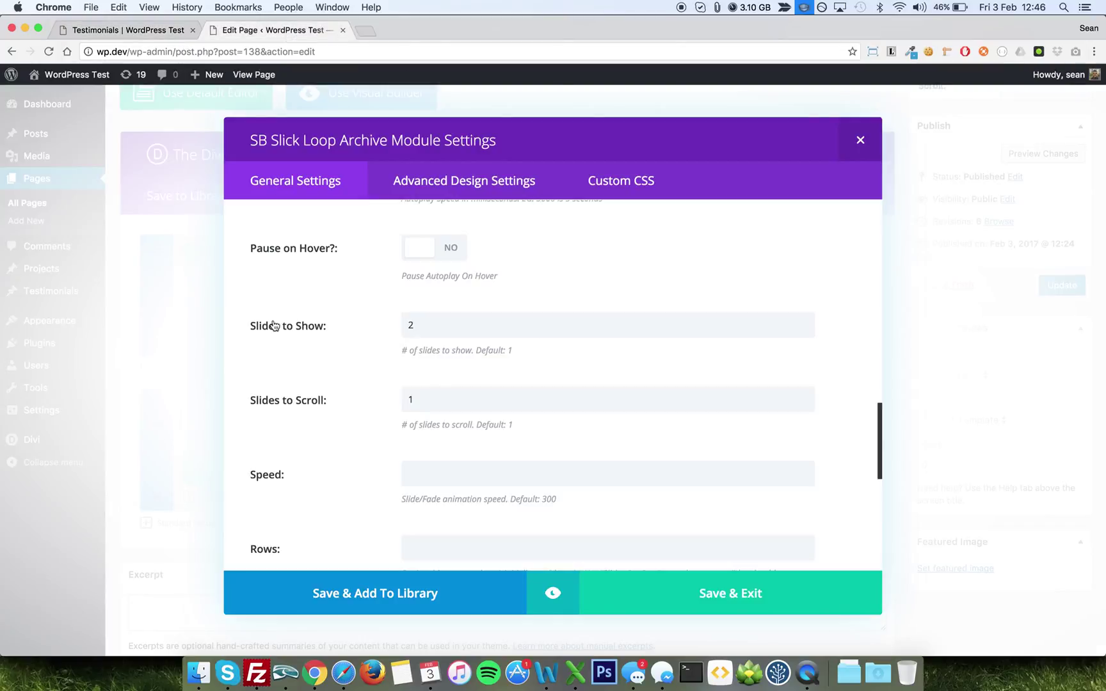
# - Scroll through the SB Slick Loop Archive settings and close the modal without changes
pyautogui.scroll(-10, 427, 385)
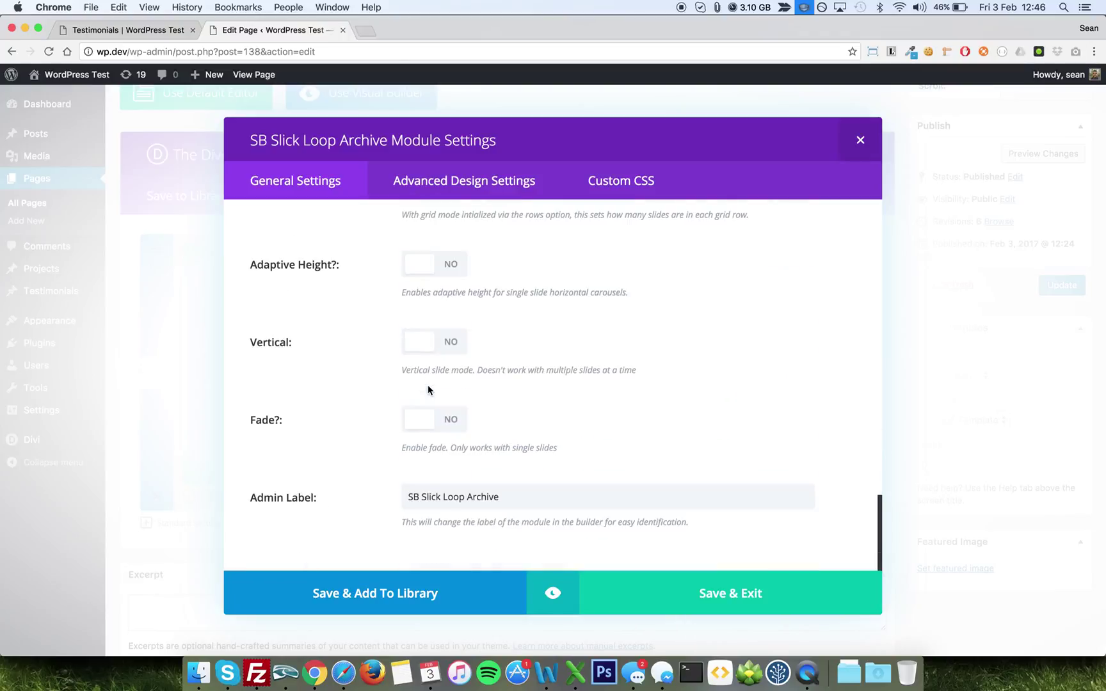
pyautogui.scroll(10, 427, 390)
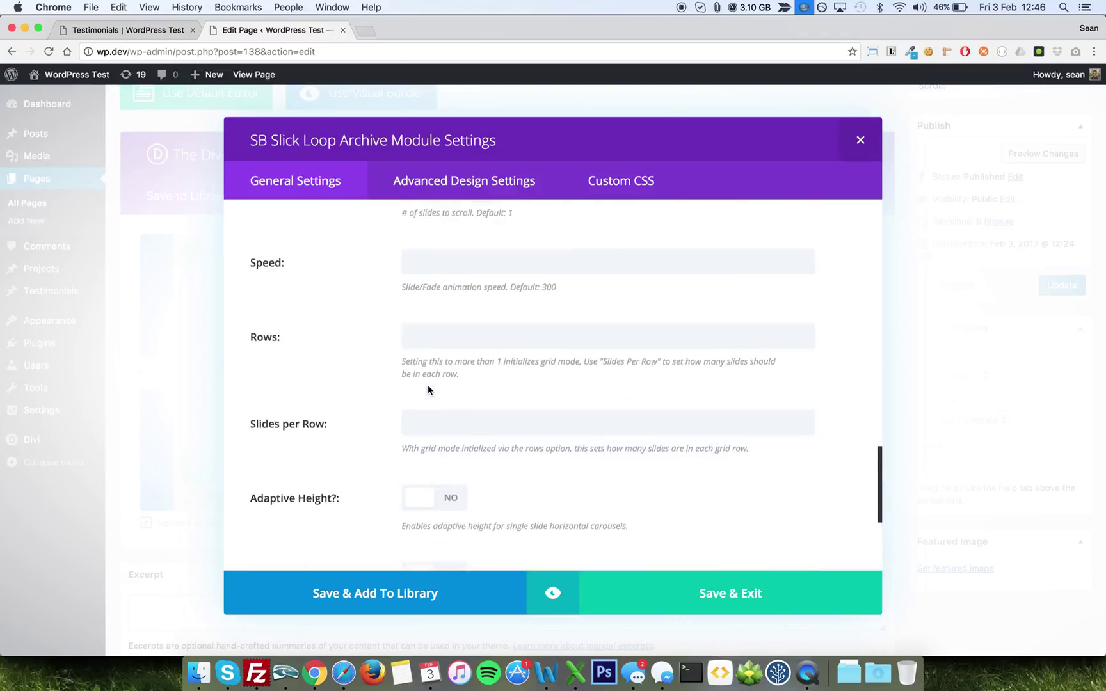
pyautogui.click(861, 155)
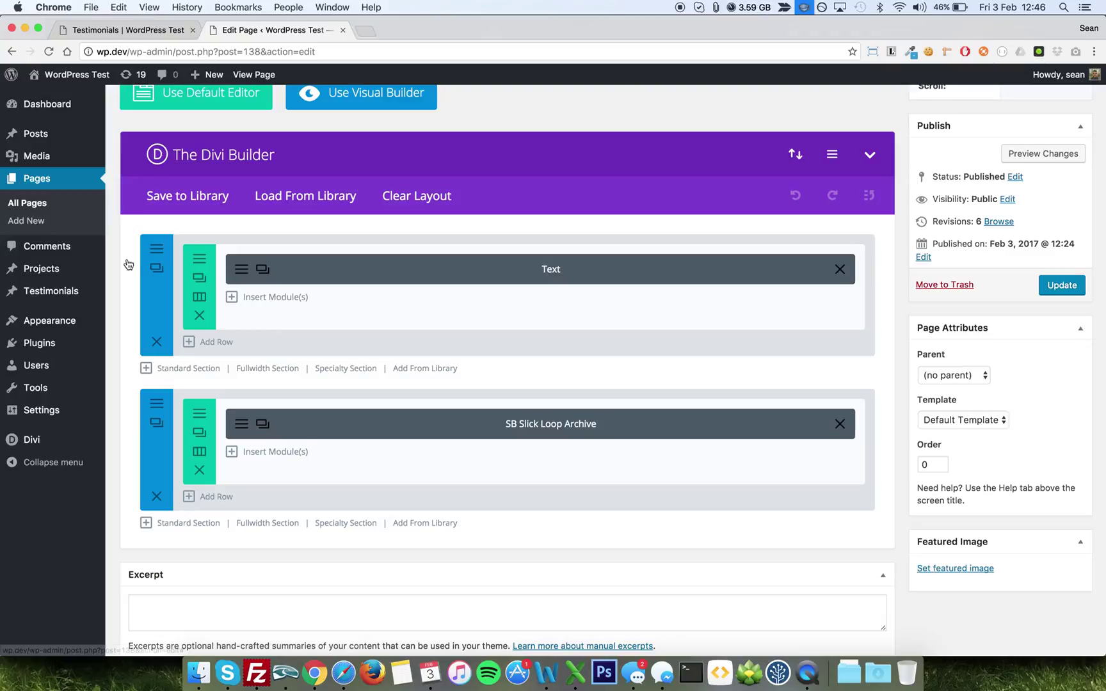
# - Pass through Plugins to the All Testimonials list with its three published posts
pyautogui.click(53, 346)
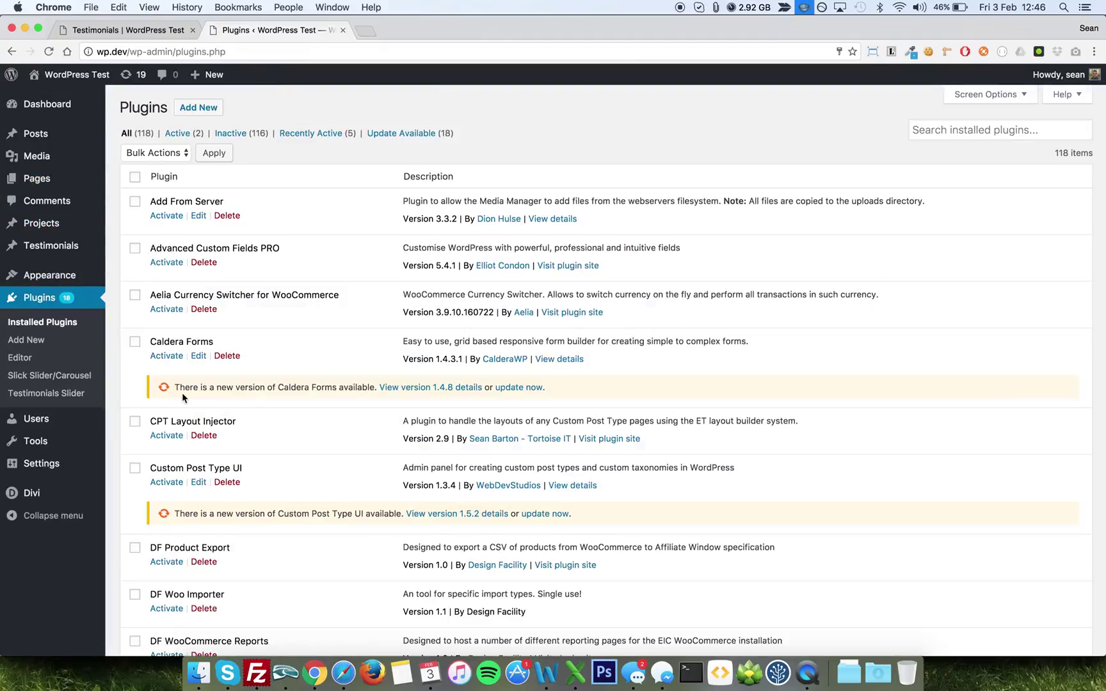
pyautogui.moveTo(34, 273)
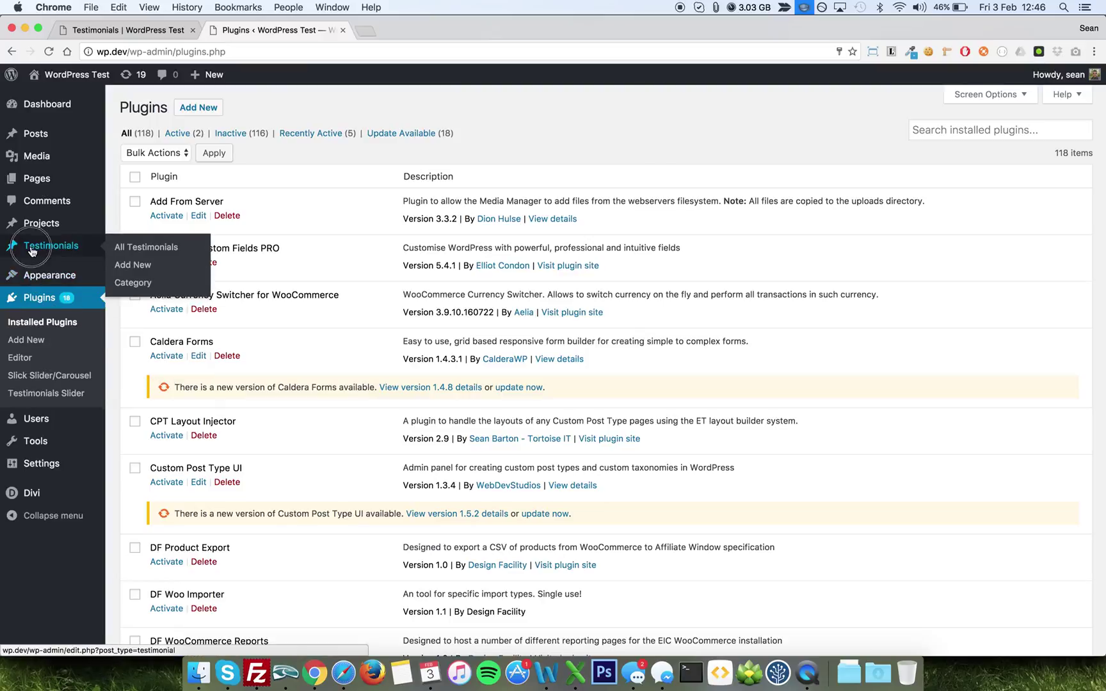
pyautogui.click(32, 250)
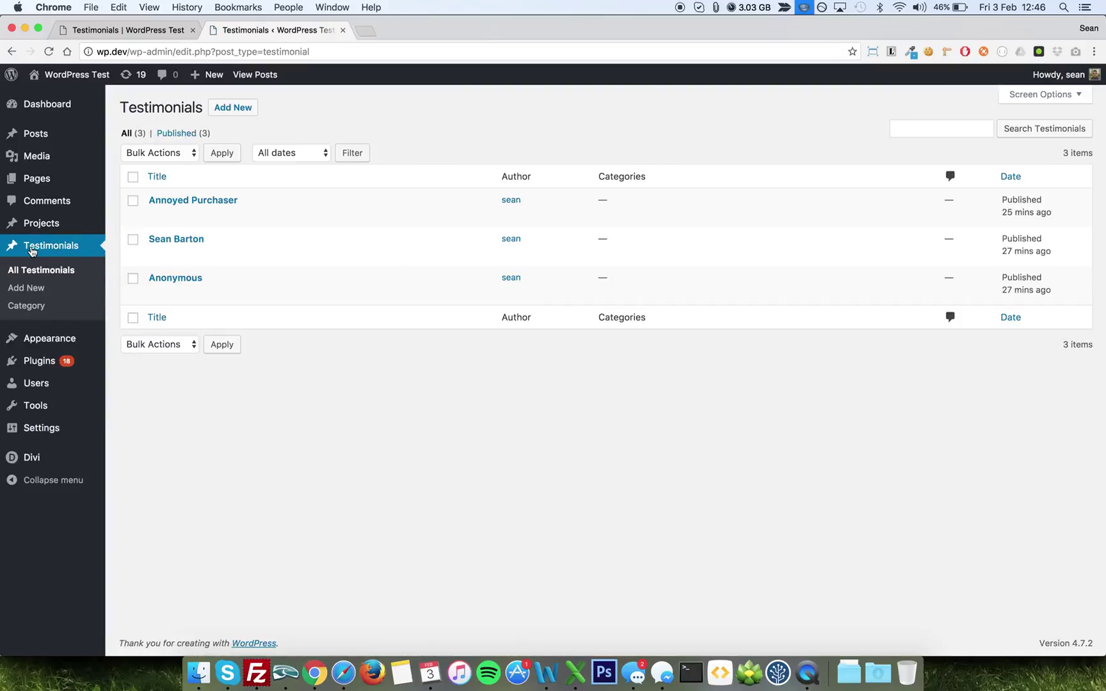
pyautogui.moveTo(47, 350)
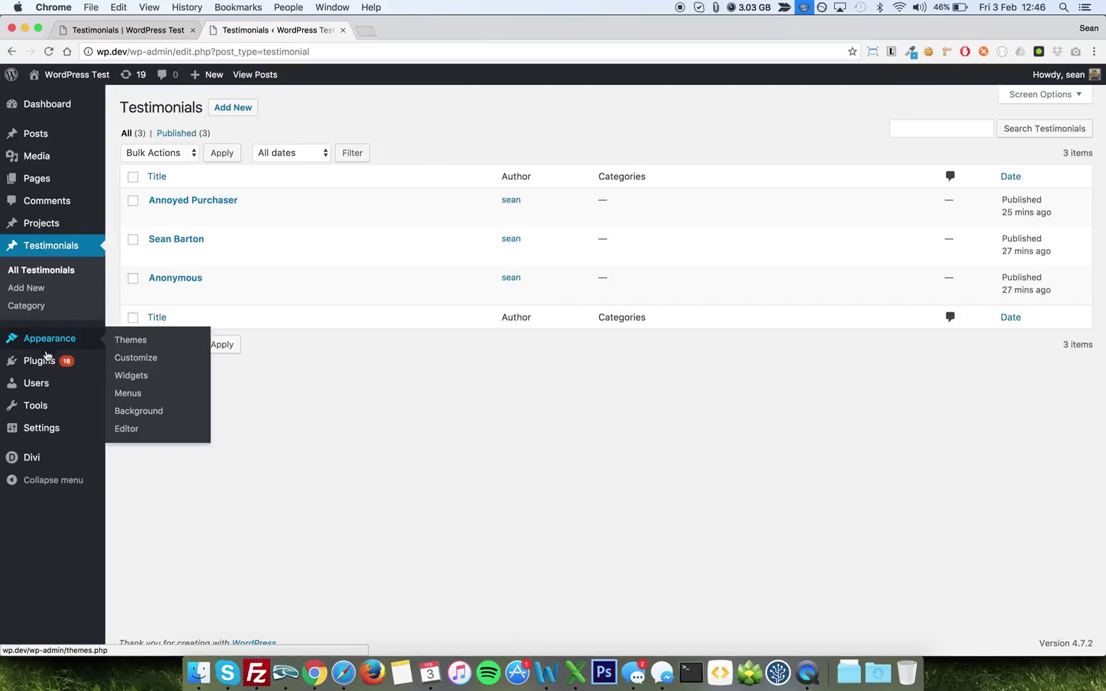